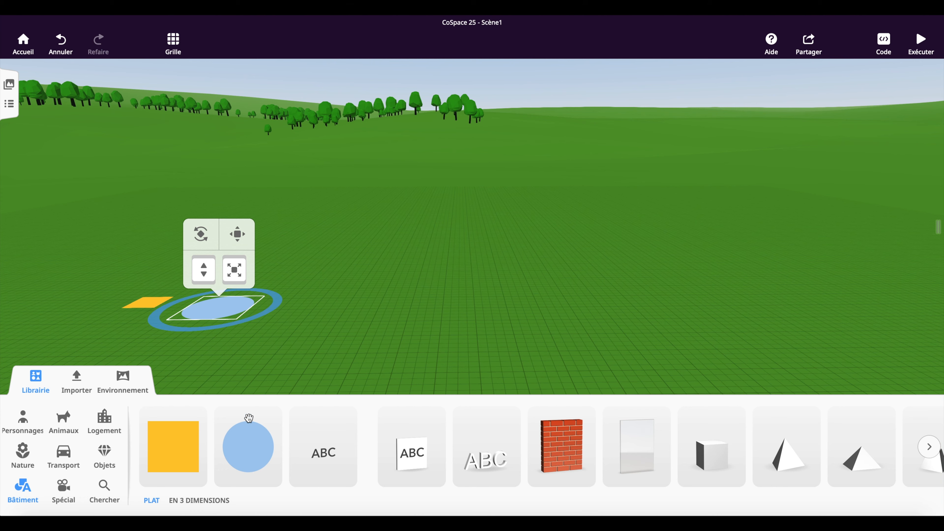
Place a second flat blue circle overlapping the first, plus a brick wall, a glass wall and a cuboid between the two walls
drag(249, 439, 253, 302)
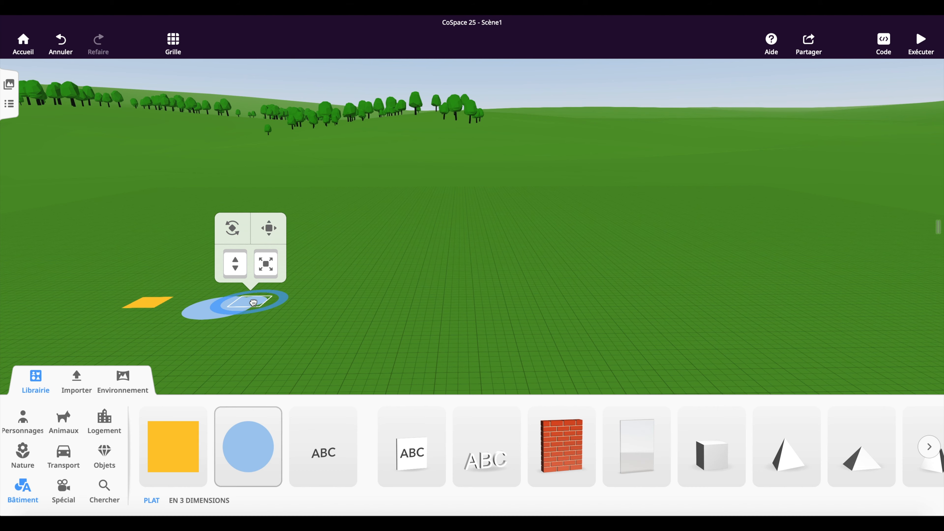
click(204, 343)
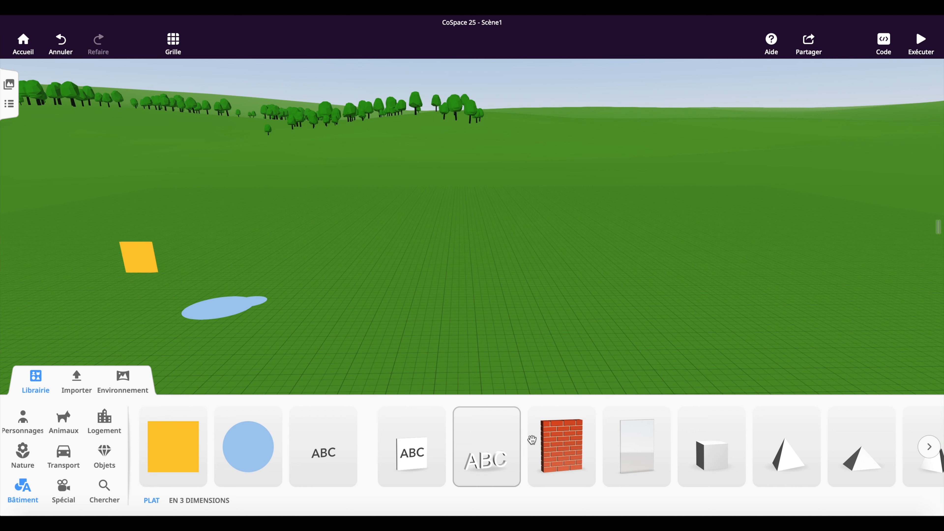
drag(561, 450, 361, 288)
drag(636, 446, 620, 282)
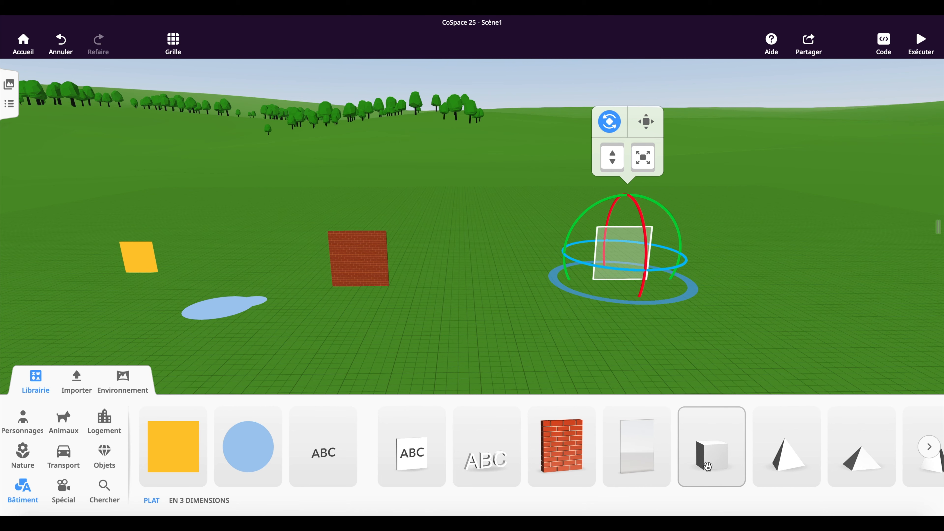
drag(711, 465, 500, 285)
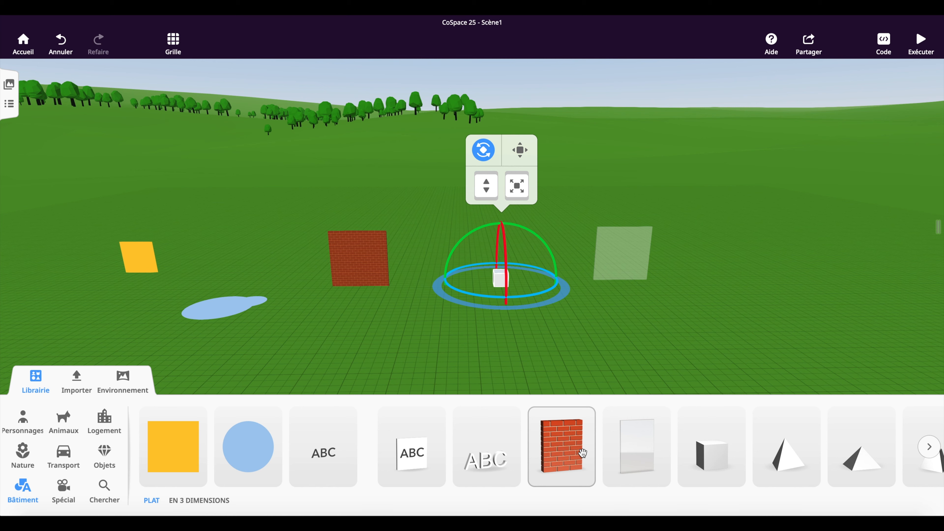
Browse the remaining 3D building shapes in the library, and close the library
scroll(629, 451, right, 5)
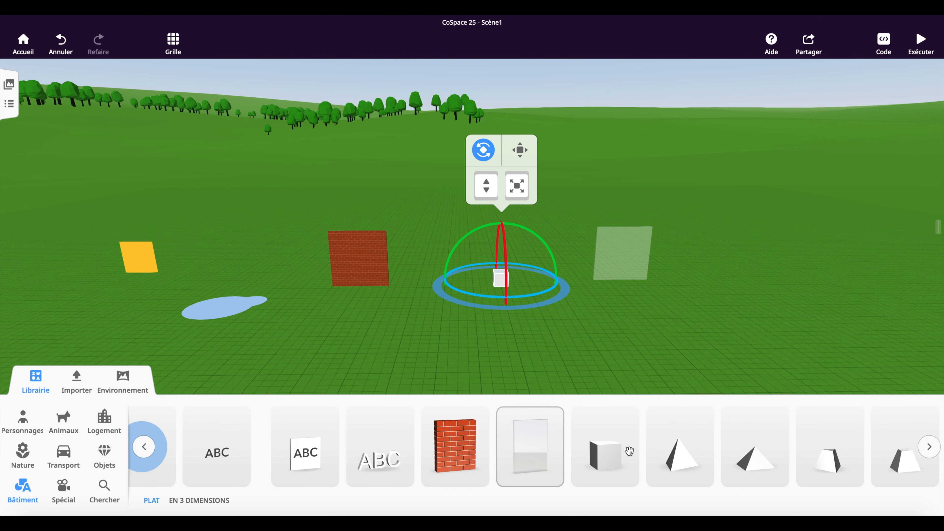
scroll(629, 451, right, 9)
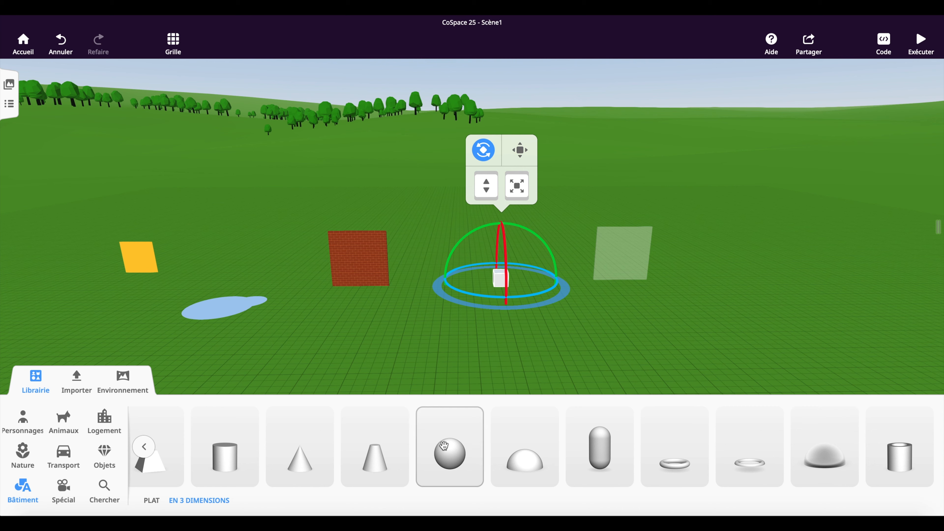
scroll(282, 453, left, 5)
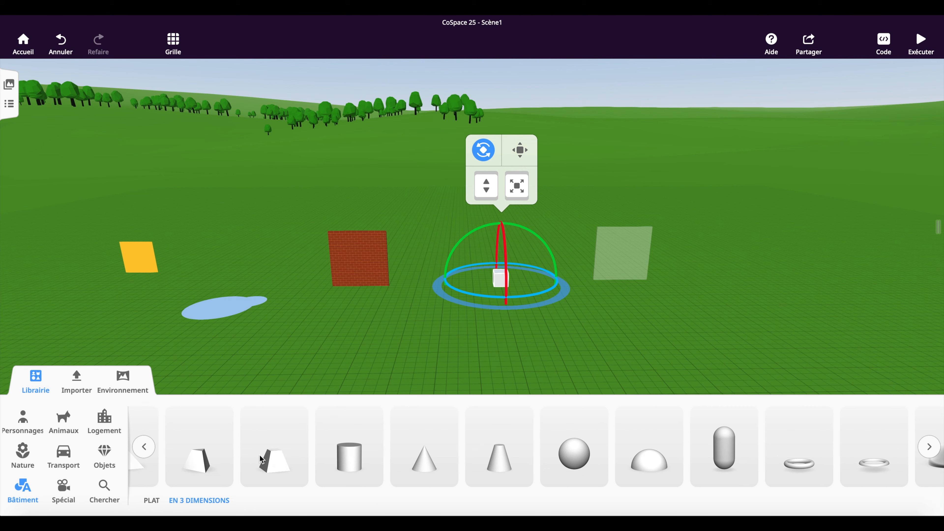
scroll(261, 460, left, 5)
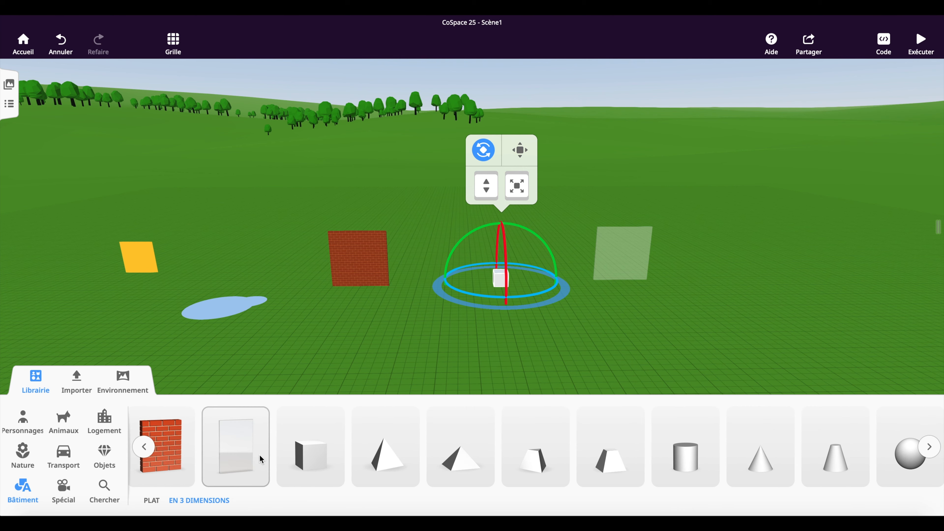
click(37, 383)
click(334, 335)
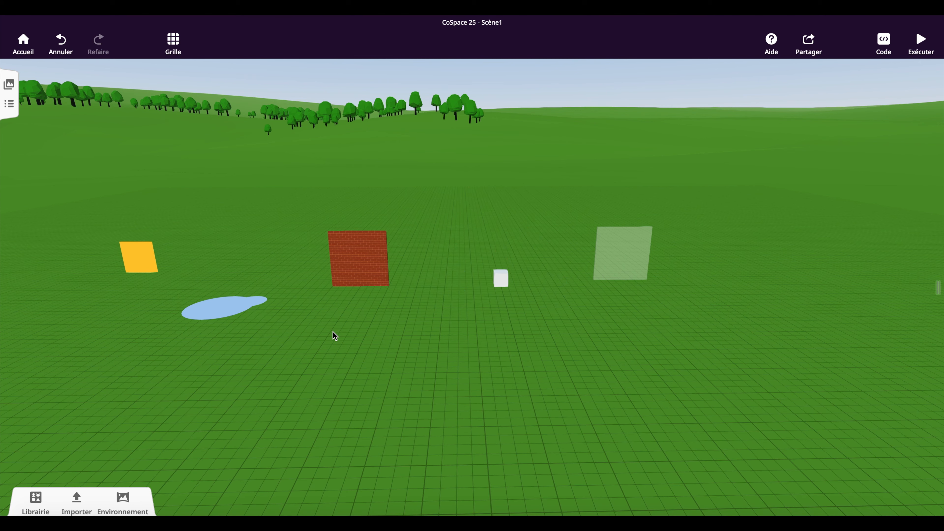
Try the purple, orange-red, dark grey and striped grey textures on the brick wall, and restore its red brick texture
click(376, 261)
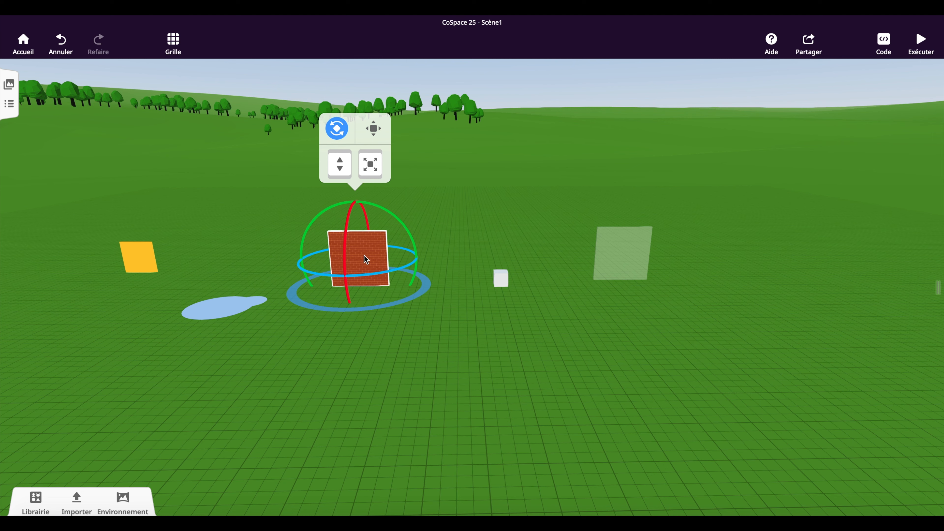
right_click(366, 259)
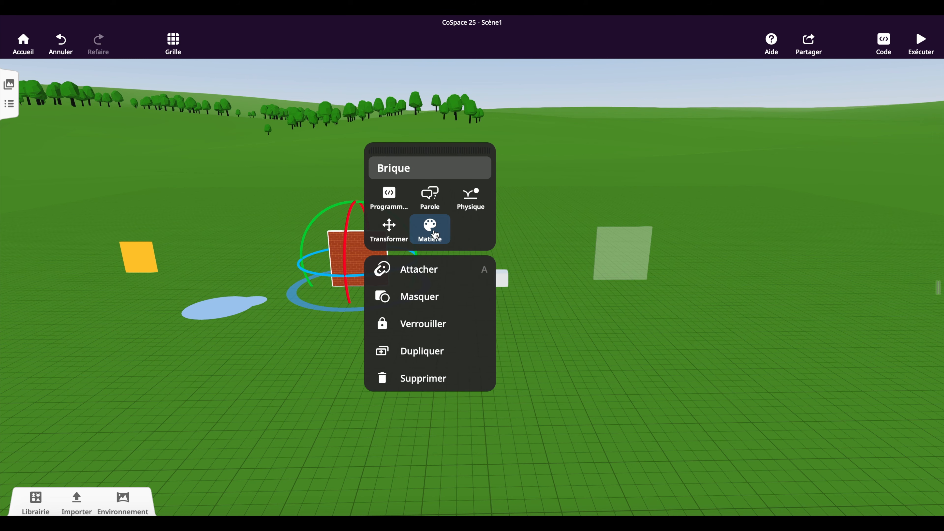
click(430, 228)
drag(440, 150, 567, 93)
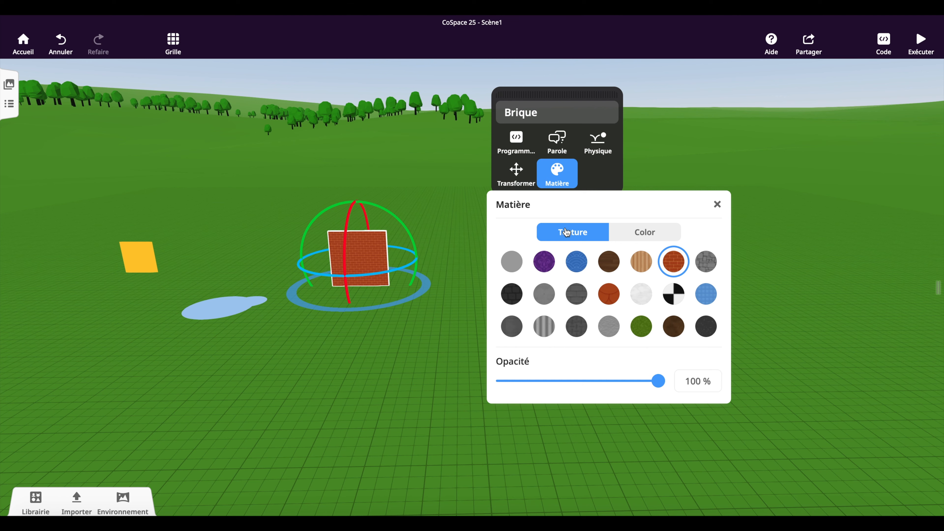
click(544, 268)
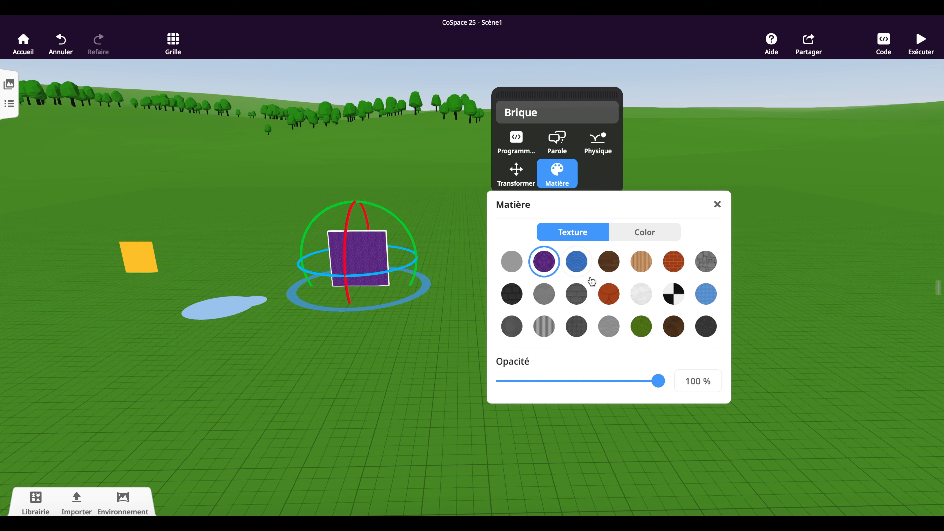
click(610, 296)
click(580, 330)
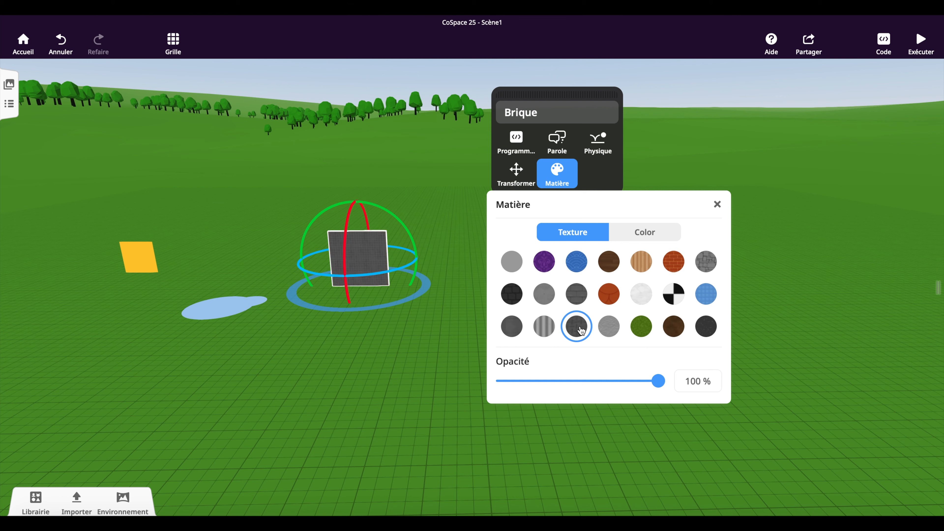
click(545, 330)
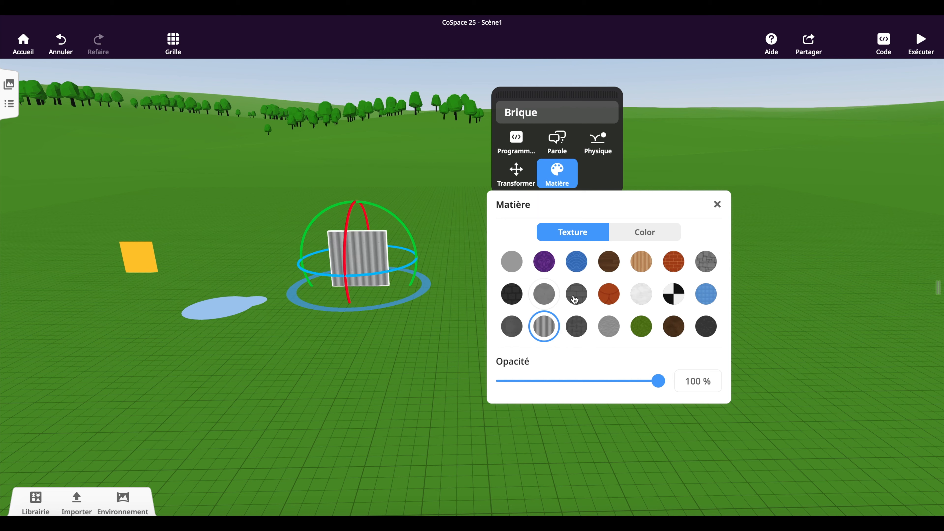
click(674, 261)
click(430, 338)
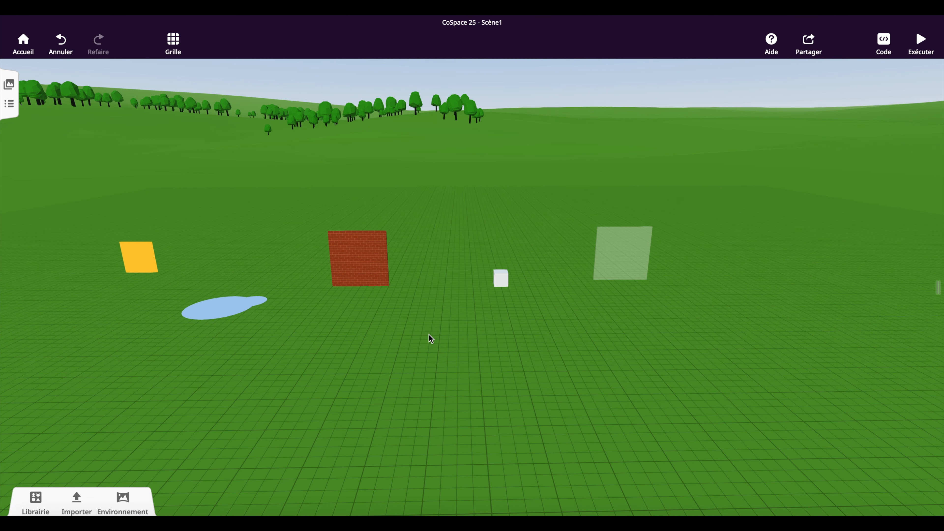
Try out the opacity setting in the glass wall's material properties
click(617, 251)
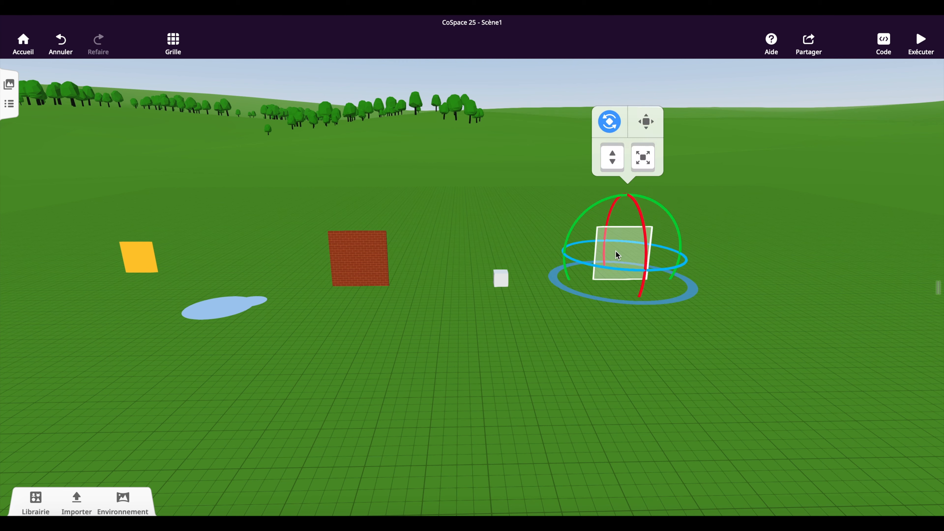
click(616, 252)
click(681, 233)
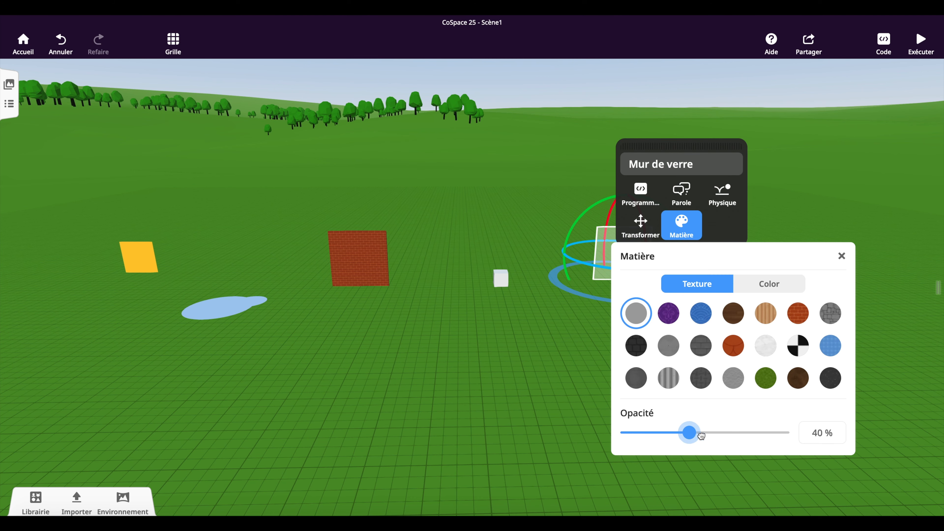
drag(701, 436, 753, 435)
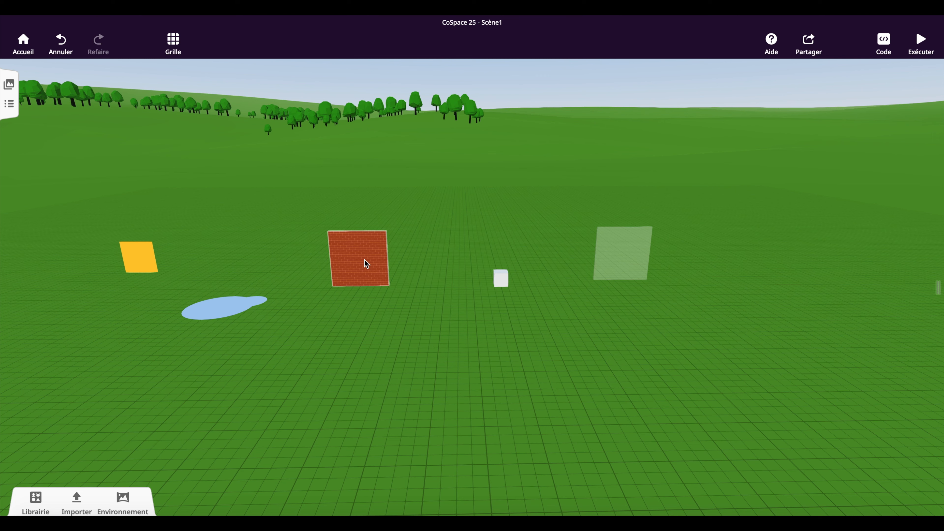
Move the brick wall slightly sideways toward the blue circles using the translation mode
click(365, 260)
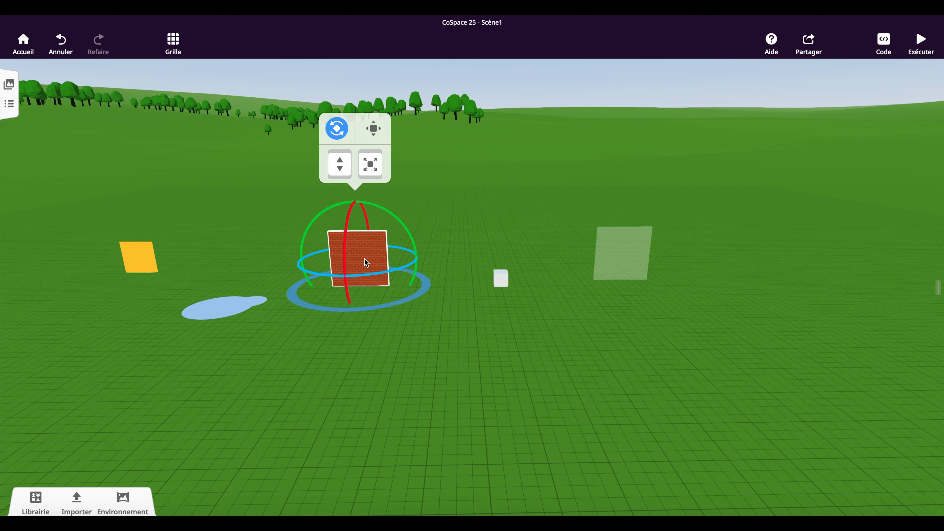
click(374, 128)
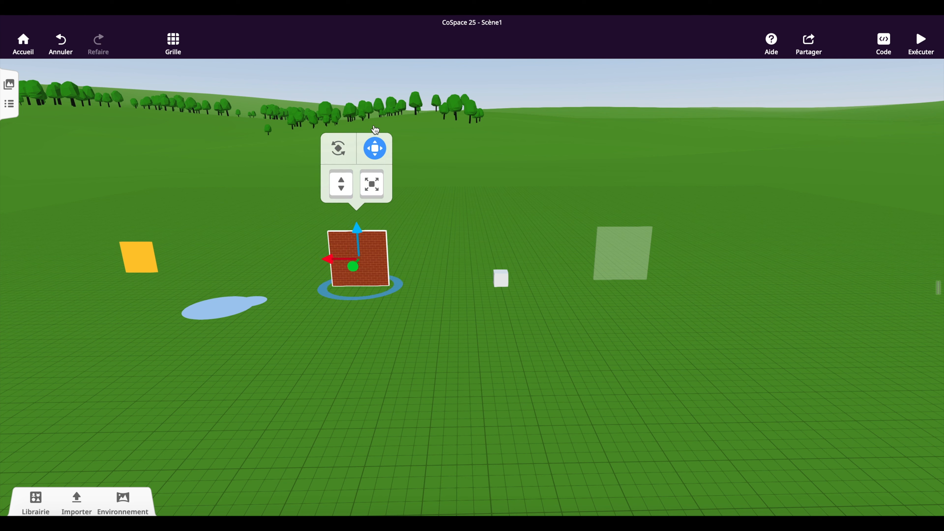
mouse_move(327, 258)
mouse_down()
mouse_move(263, 251)
mouse_move(353, 262)
mouse_move(320, 257)
mouse_up()
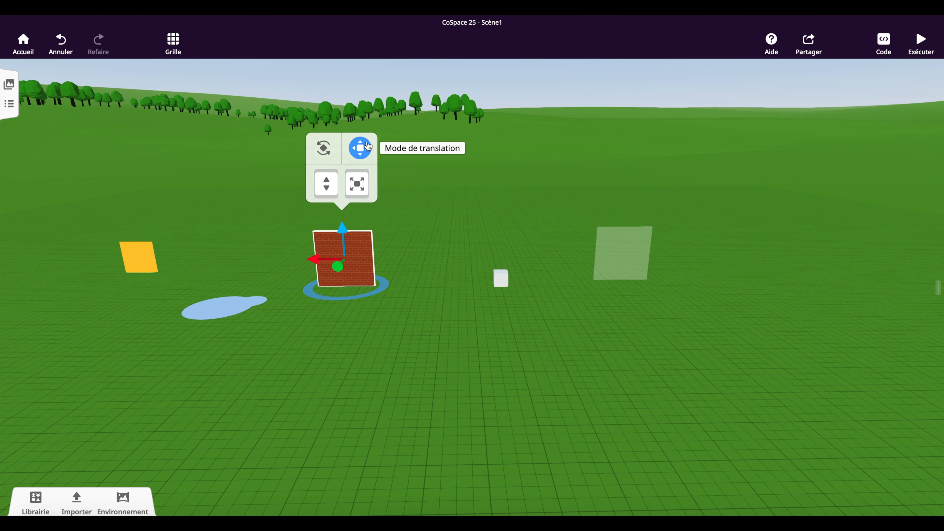
Stretch the brick wall wider toward the cuboid and thicken it toward the front
click(359, 148)
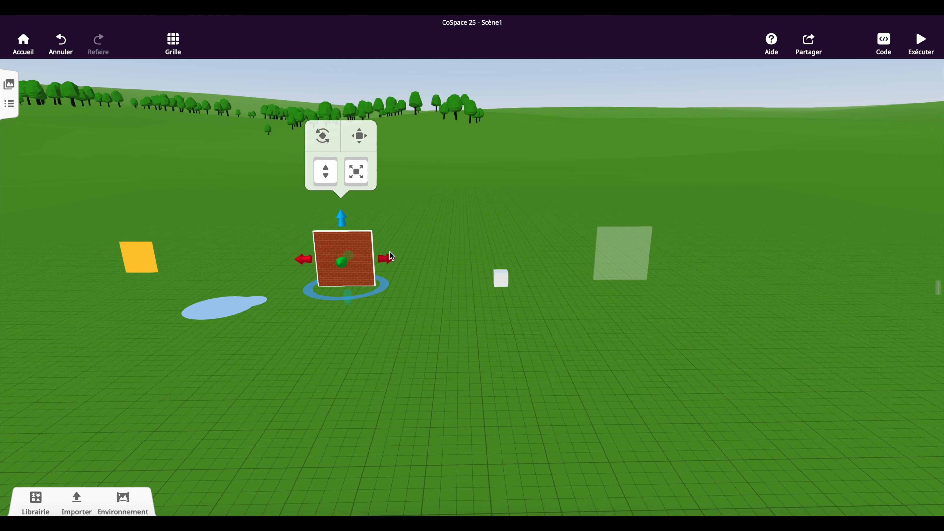
mouse_move(389, 258)
mouse_down()
mouse_move(482, 258)
mouse_move(406, 263)
mouse_up()
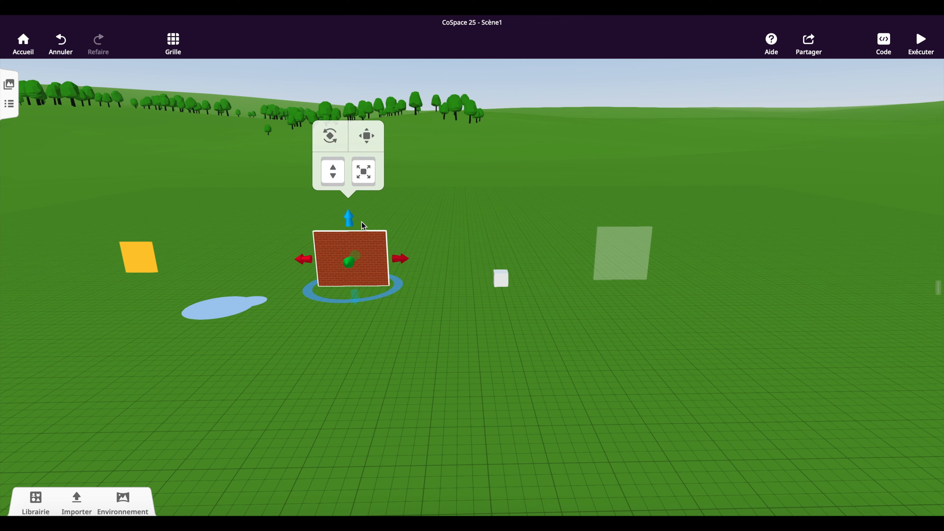
mouse_move(349, 218)
mouse_down()
mouse_move(345, 148)
mouse_move(349, 217)
mouse_up()
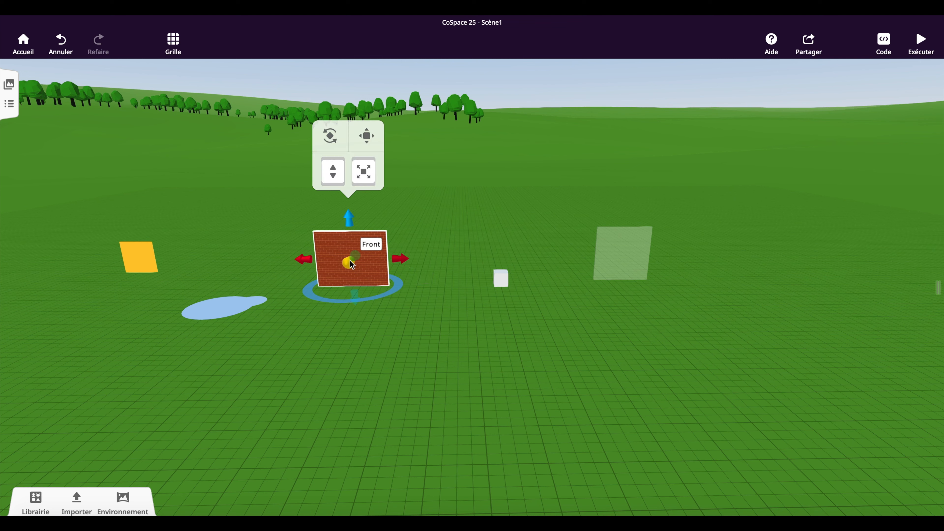
mouse_move(344, 267)
mouse_down()
mouse_move(320, 318)
mouse_move(345, 268)
mouse_up()
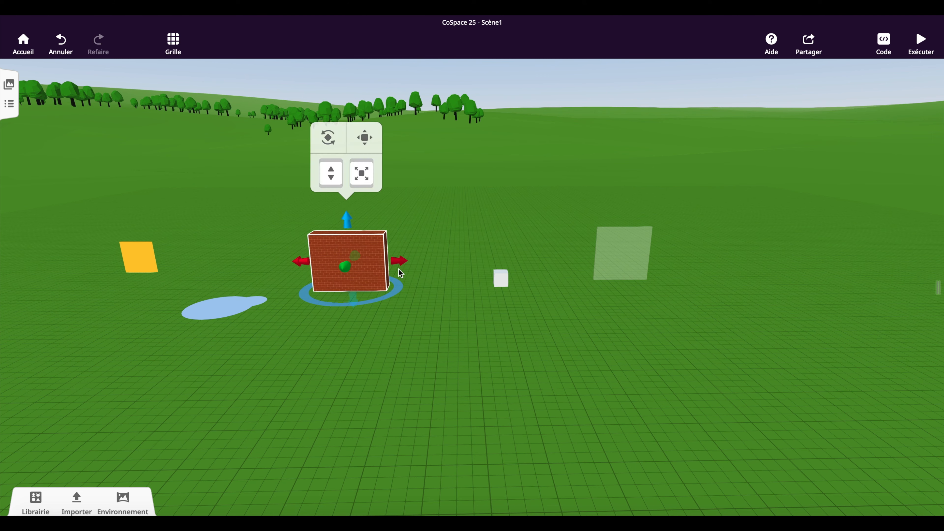
Stretch the white cuboid in width and height to roughly the size of the brick wall
click(505, 282)
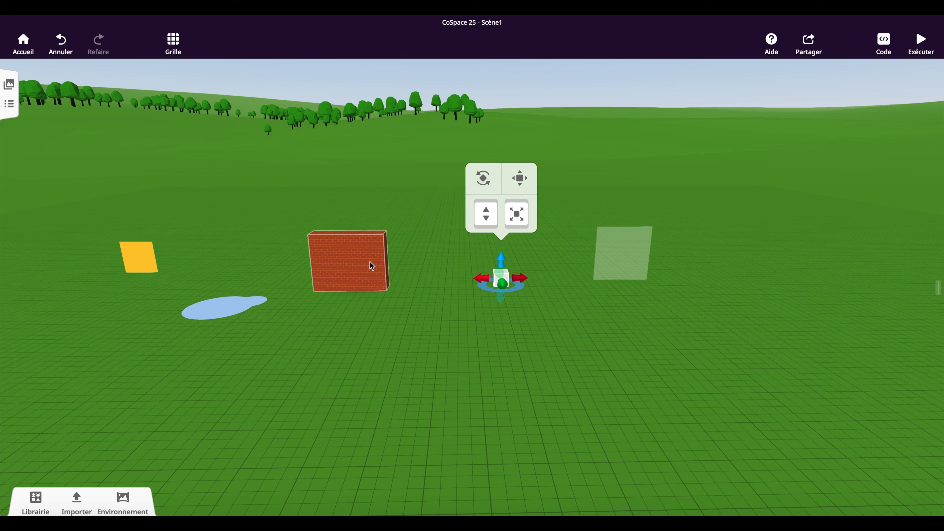
drag(482, 278, 432, 281)
drag(473, 256, 468, 219)
Apply the red brick texture to the stretched cuboid
right_click(461, 262)
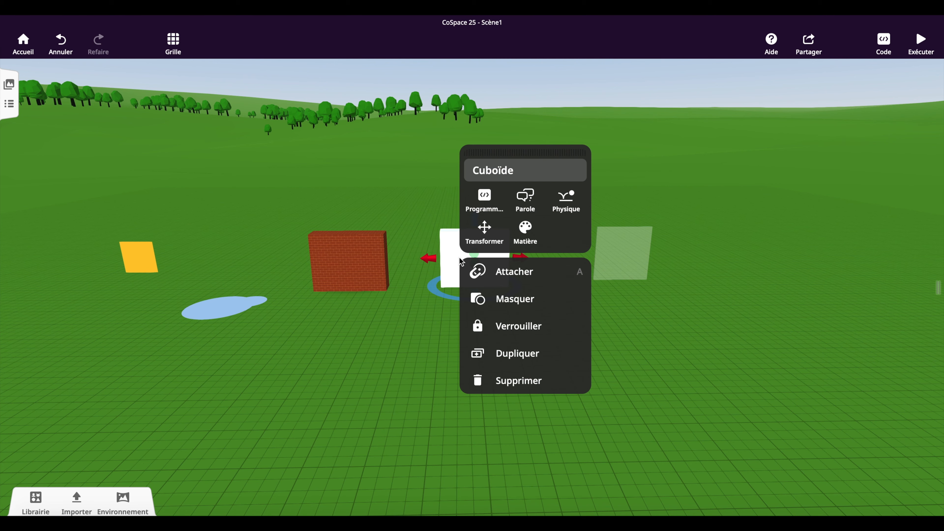
click(525, 230)
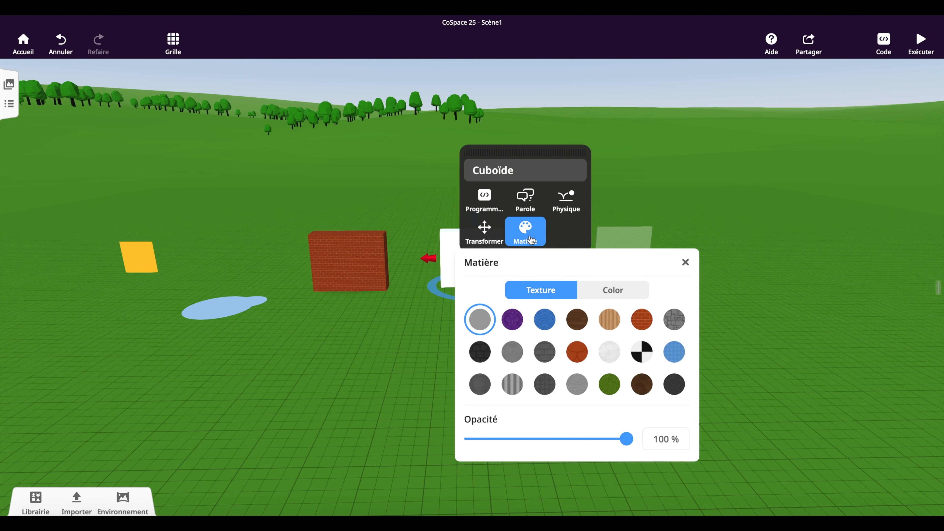
click(642, 319)
click(428, 352)
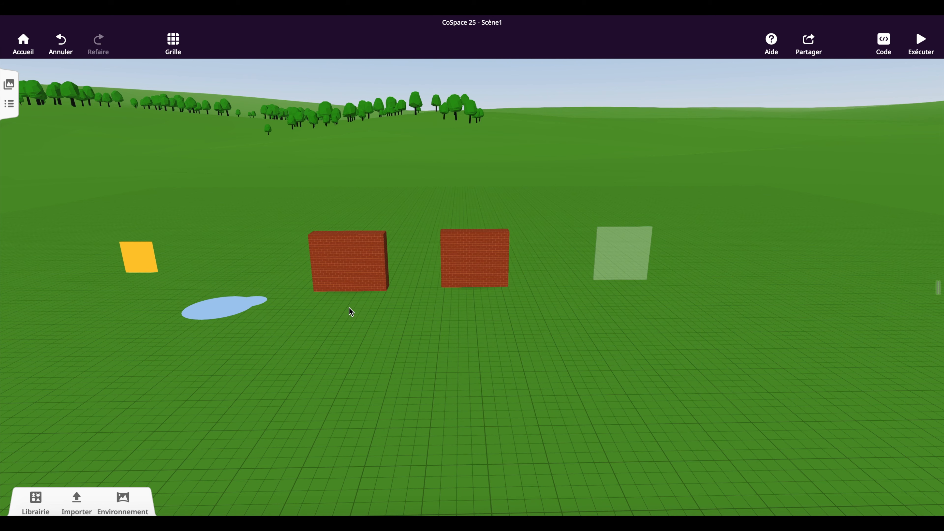
Scale the brick wall up proportionally to about twice its size, and move it up against the brick-textured cuboid
click(357, 265)
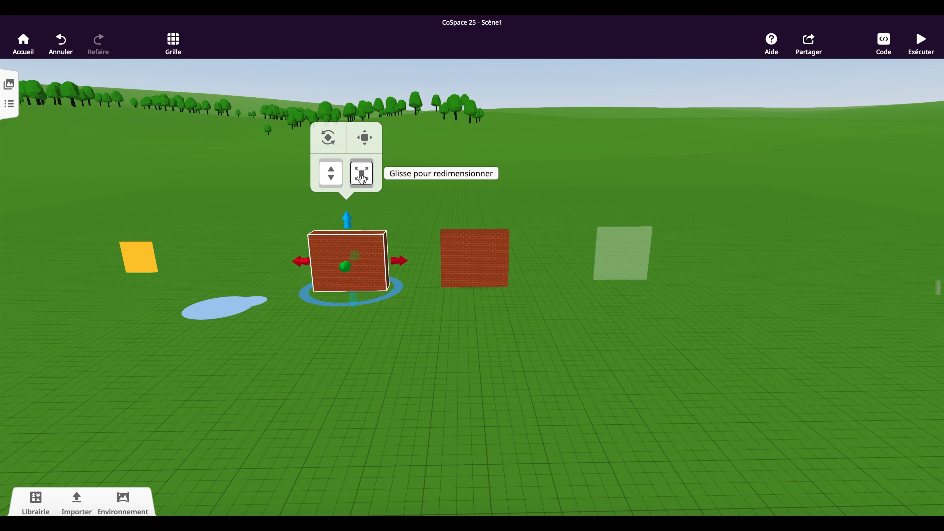
drag(361, 180, 440, 108)
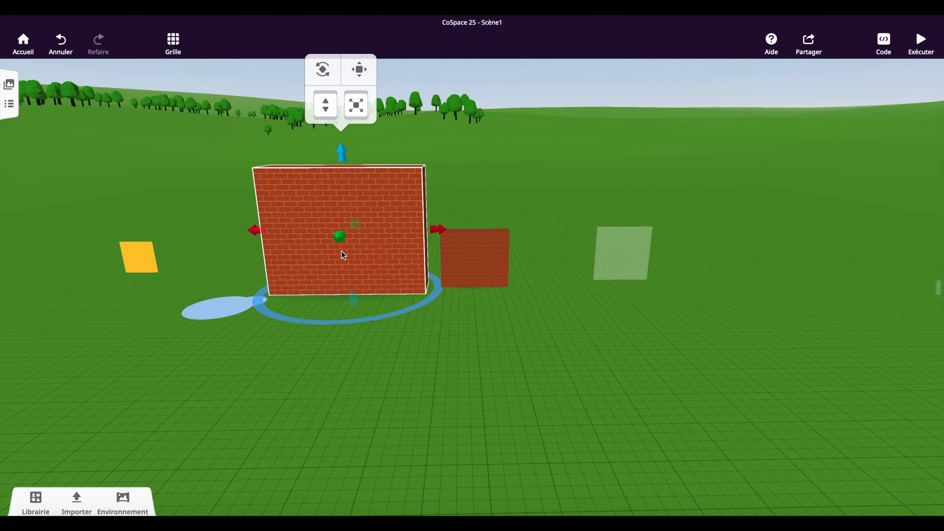
mouse_move(382, 261)
mouse_down()
mouse_move(402, 257)
mouse_move(394, 255)
mouse_up()
click(442, 263)
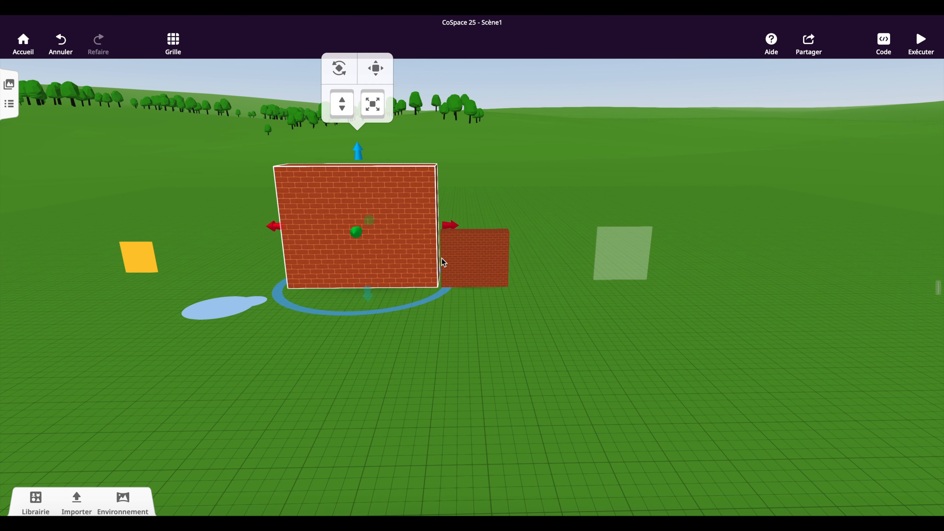
click(408, 258)
drag(372, 104, 387, 101)
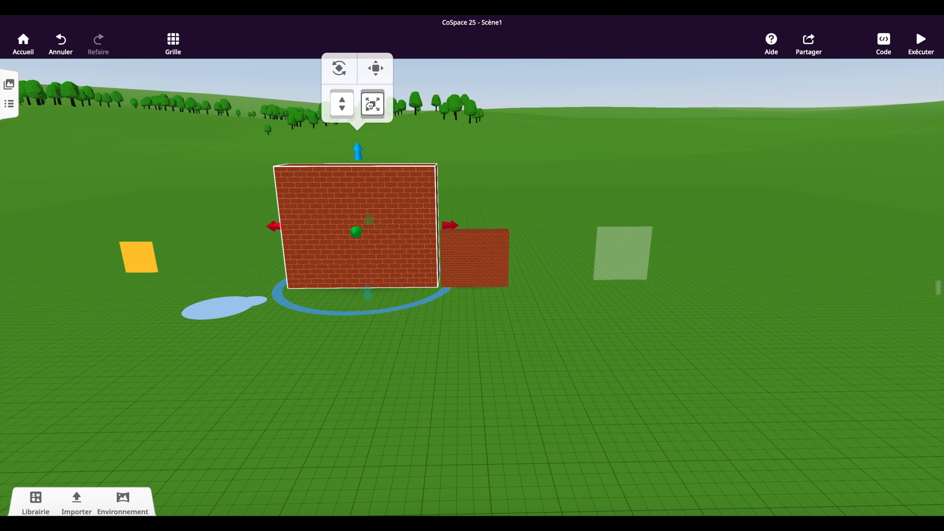
Stretch the smaller brick-textured cuboid in height and width until it matches the large brick wall next to it
click(483, 254)
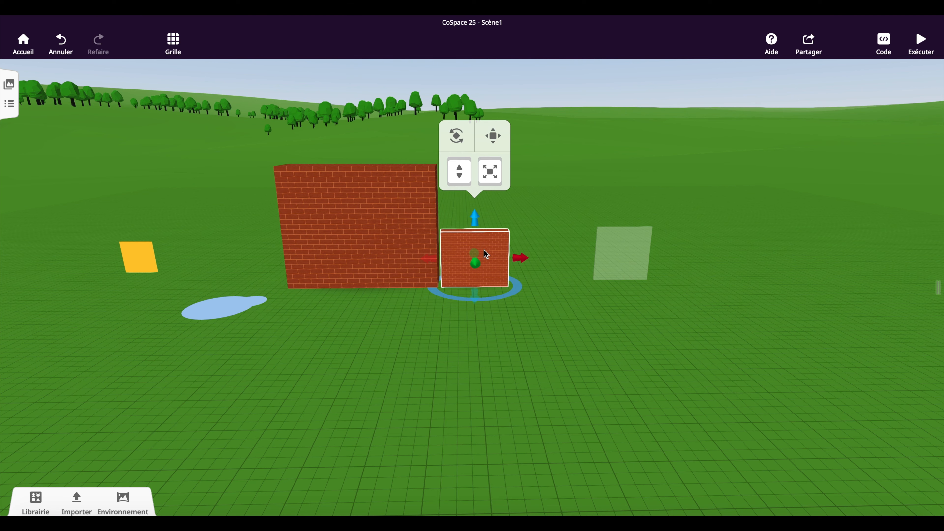
drag(474, 222, 469, 154)
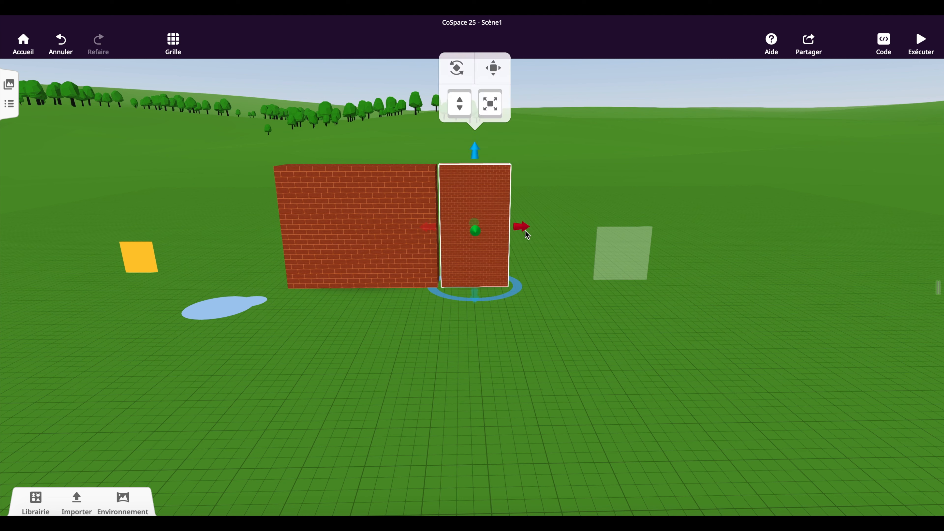
drag(530, 227, 613, 226)
click(365, 342)
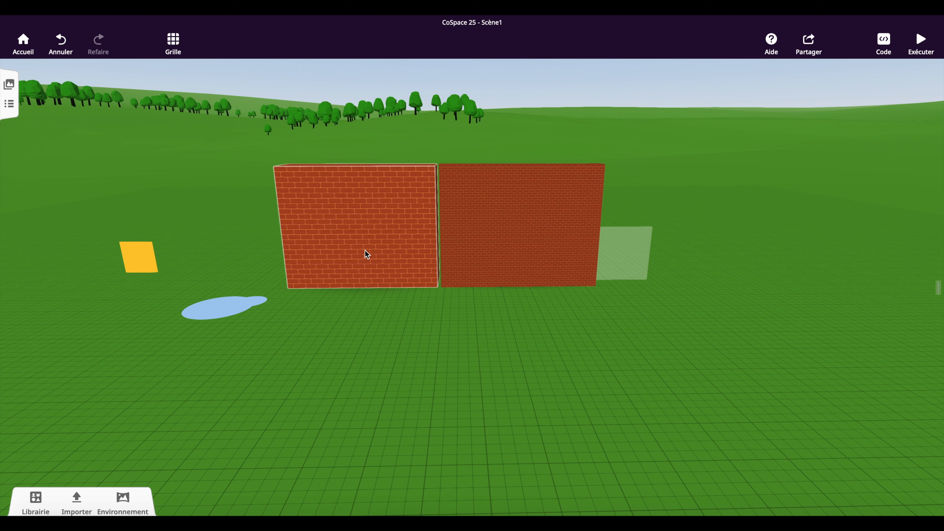
click(506, 250)
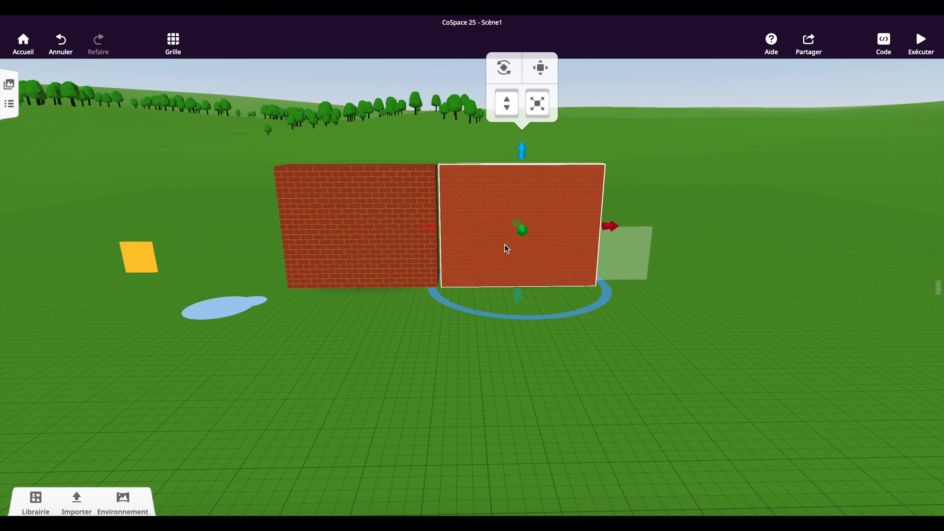
mouse_move(523, 156)
mouse_down()
mouse_move(522, 196)
mouse_move(523, 164)
mouse_up()
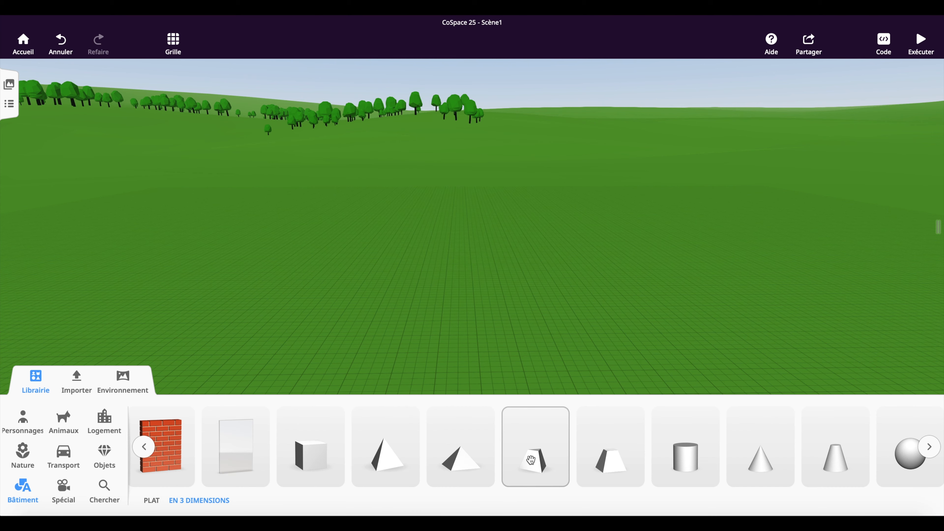
Place a half-ellipsoid from the 3D building elements in the middle of the empty scene and scale it up proportionally
scroll(520, 461, right, 5)
scroll(531, 460, right, 5)
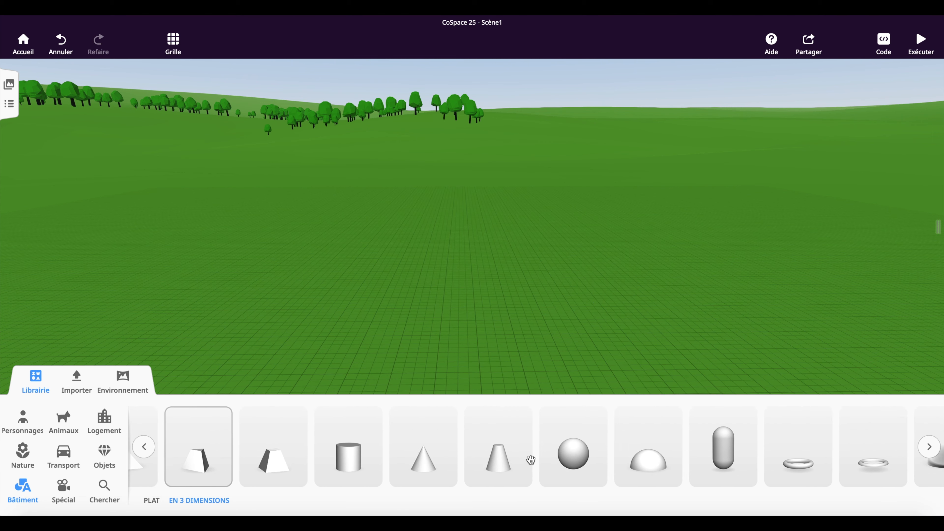
drag(605, 461, 457, 269)
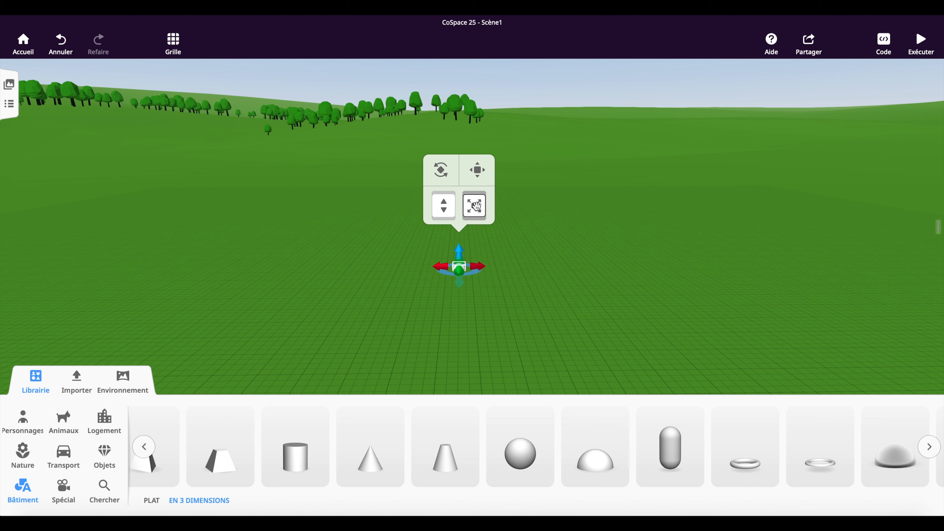
mouse_move(561, 155)
mouse_down()
mouse_move(515, 198)
mouse_move(552, 151)
mouse_up()
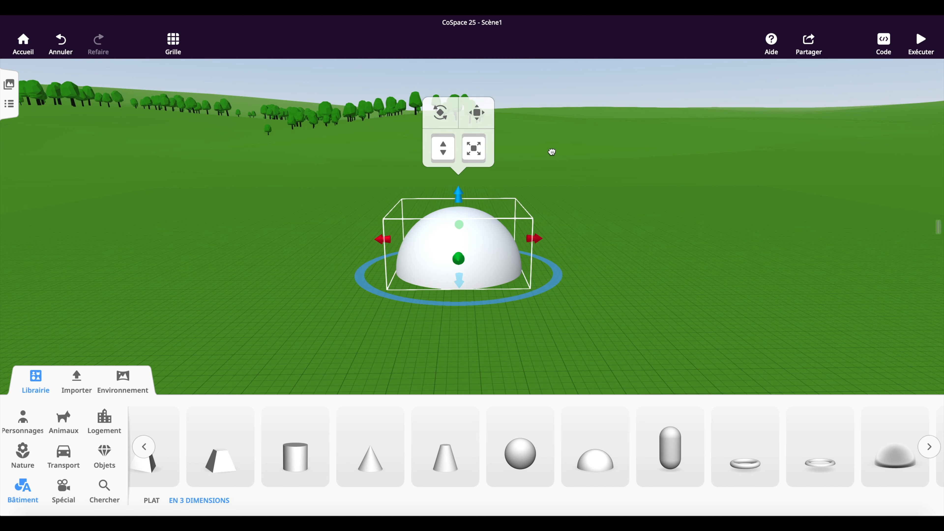
Color the half-ellipsoid dark purple
right_click(475, 242)
click(545, 222)
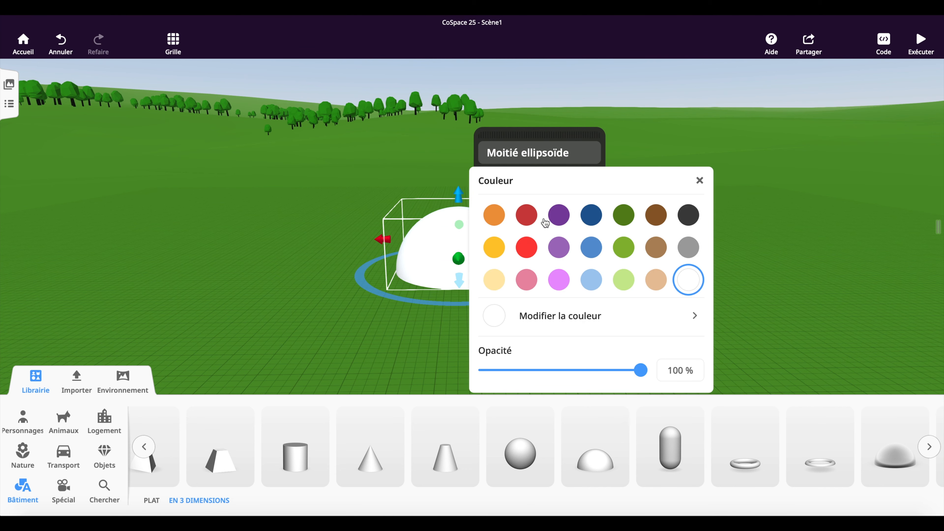
click(559, 215)
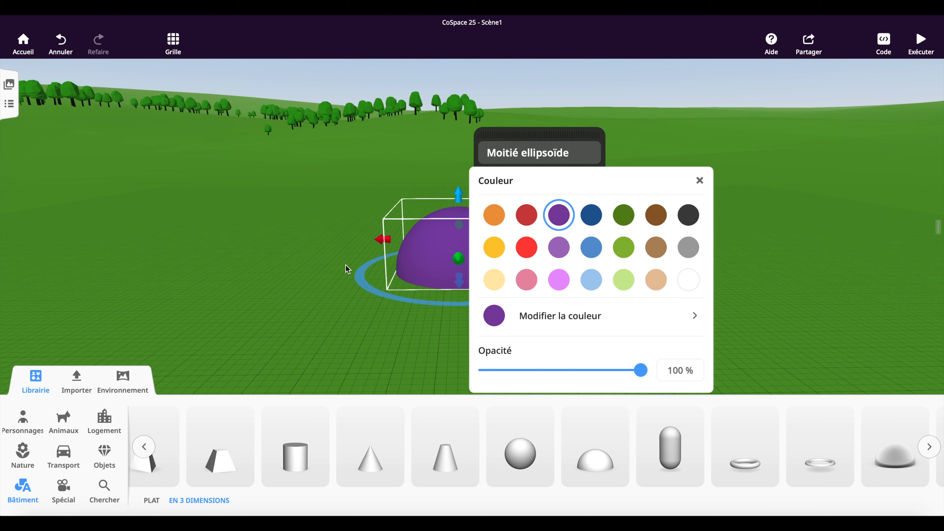
click(301, 283)
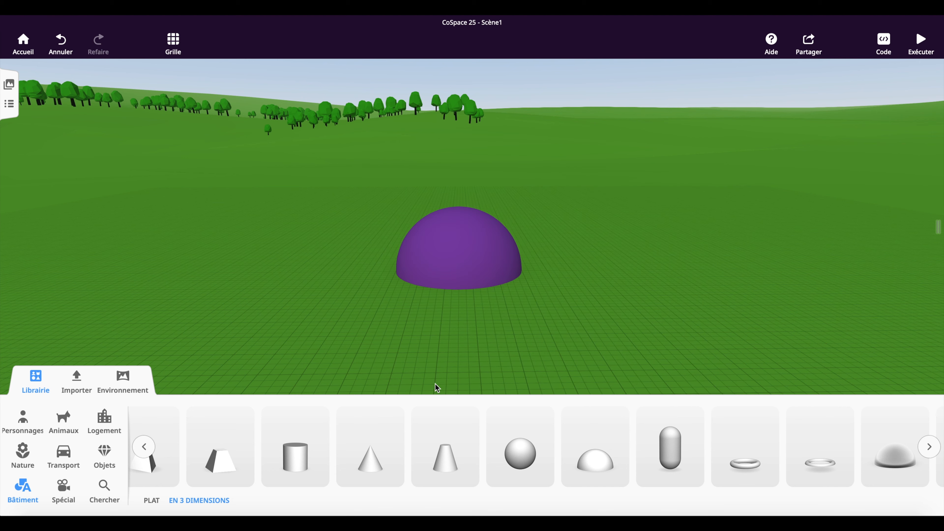
Add an enlarged sphere to the right of the purple half-ellipsoid and give it the light wood plank texture
drag(520, 453, 597, 264)
drag(614, 195, 740, 114)
click(615, 215)
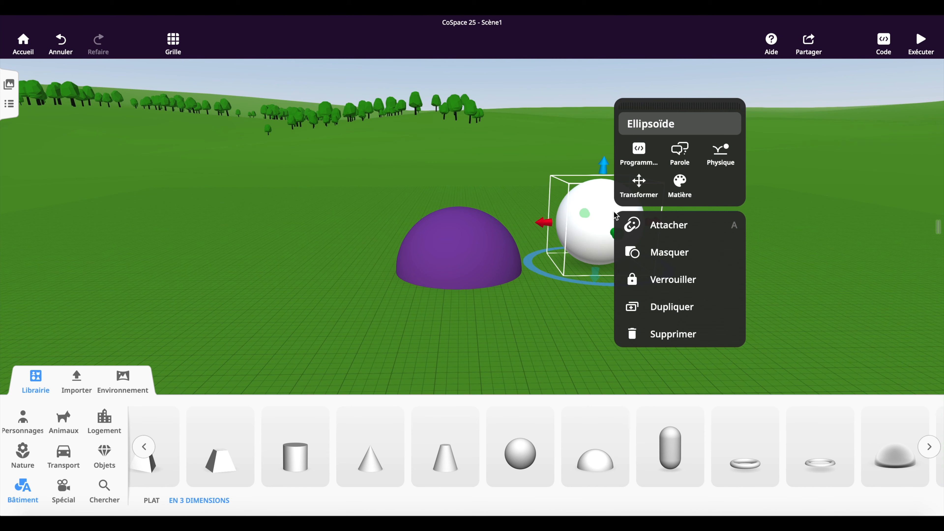
click(680, 183)
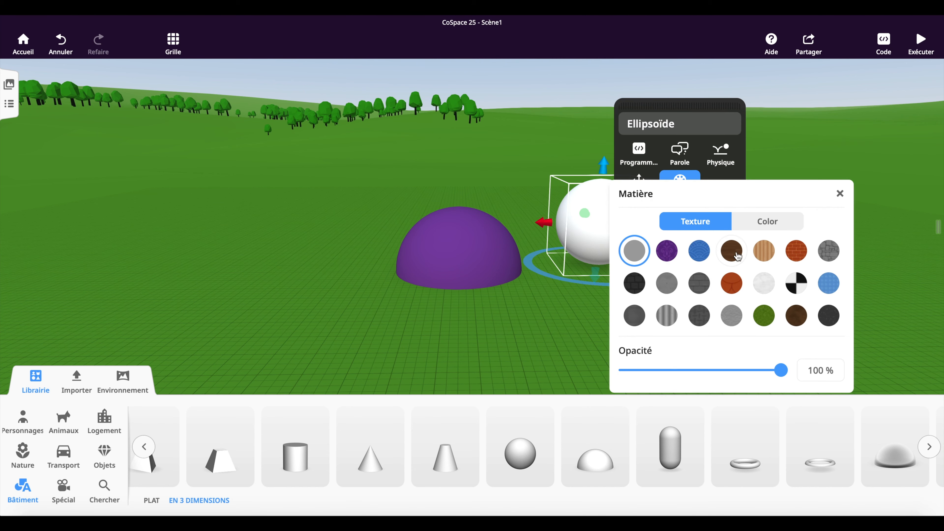
click(764, 251)
click(557, 337)
Add an enlarged transparent dome to the left of the purple half-ellipsoid and set its opacity to 100 %
scroll(830, 452, right, 2)
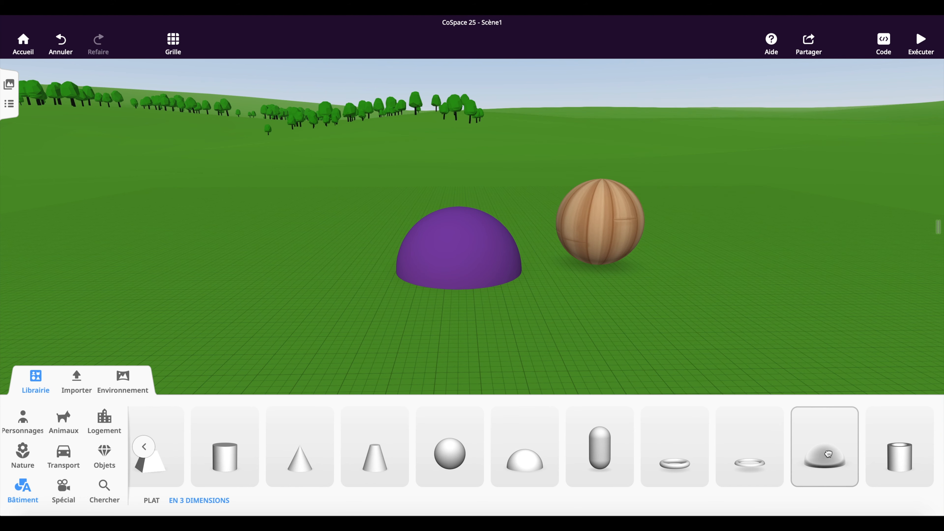
drag(829, 454, 293, 277)
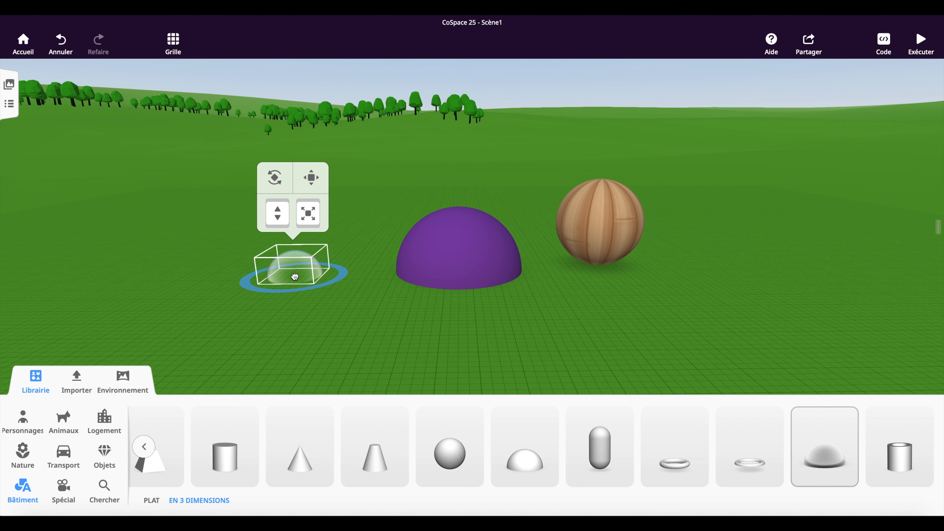
click(313, 214)
drag(394, 145, 386, 150)
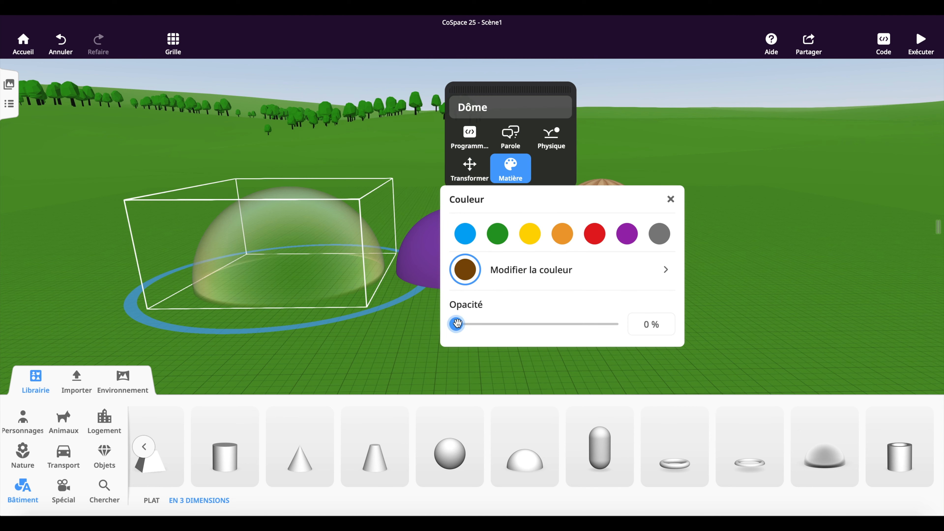
drag(456, 324, 626, 319)
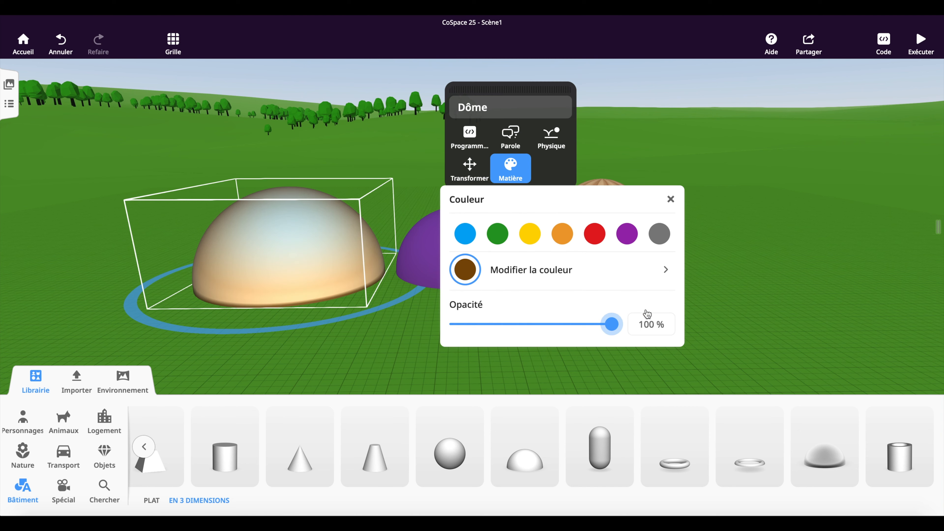
click(428, 352)
Scale the dome down proportionally to about three quarters of its size, and shift the purple half-ellipsoid slightly toward it
click(328, 267)
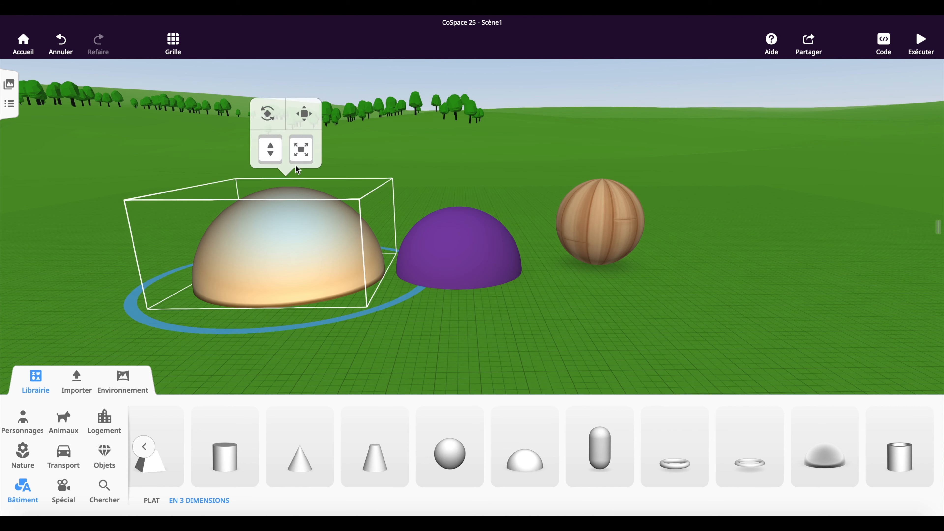
drag(301, 149, 294, 170)
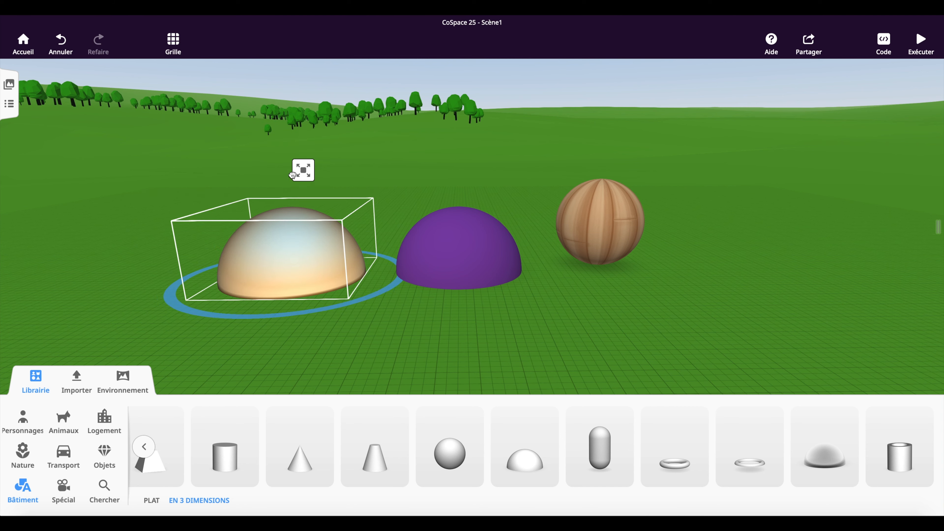
click(415, 250)
drag(448, 250, 423, 262)
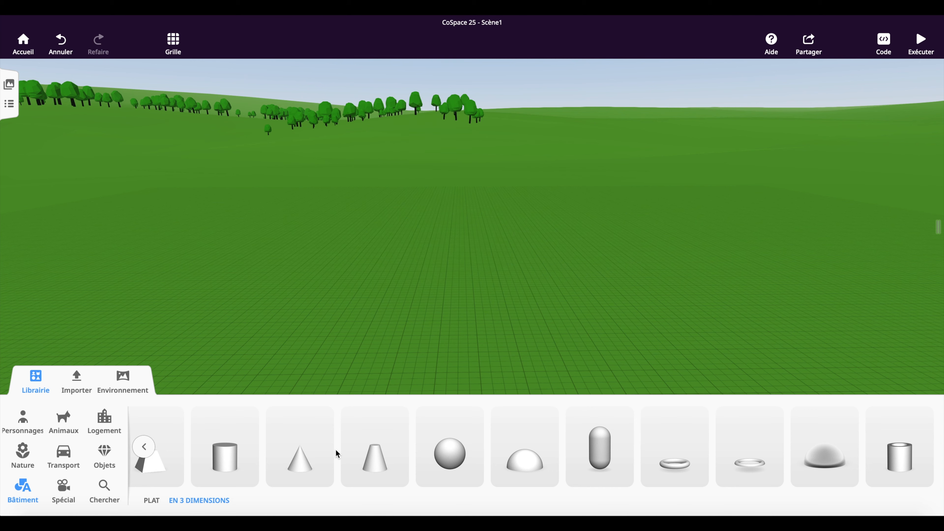
Place a truncated pyramid from the 3D building elements in the left half of the empty scene and scale it up proportionally
scroll(335, 449, left, 5)
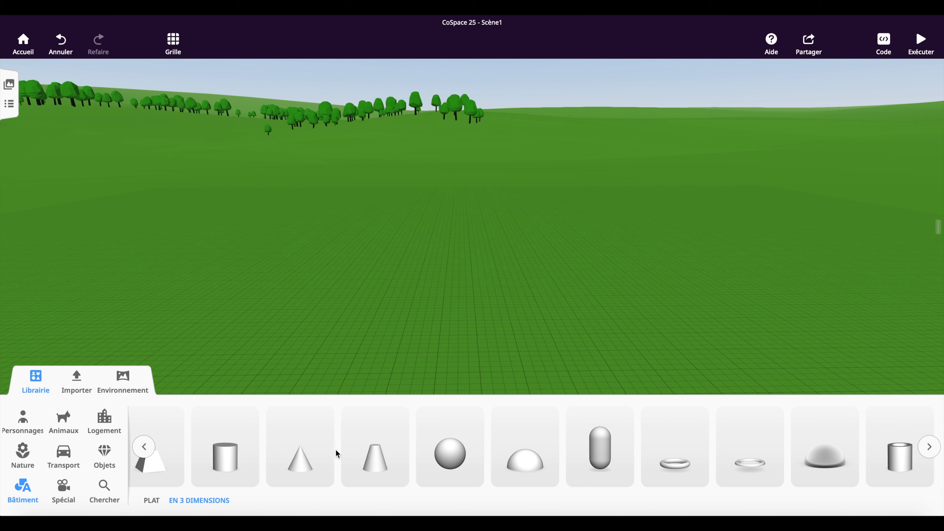
scroll(336, 449, left, 2)
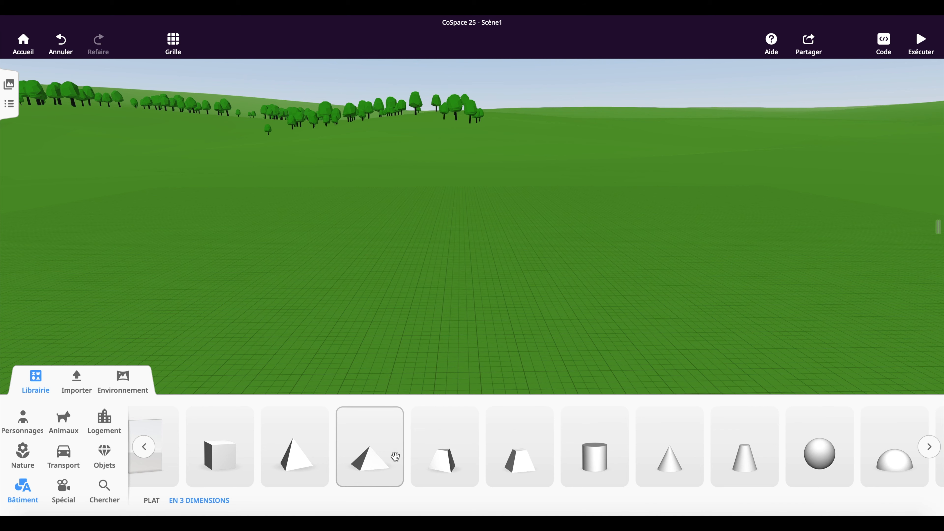
drag(404, 438, 322, 286)
drag(330, 212, 413, 154)
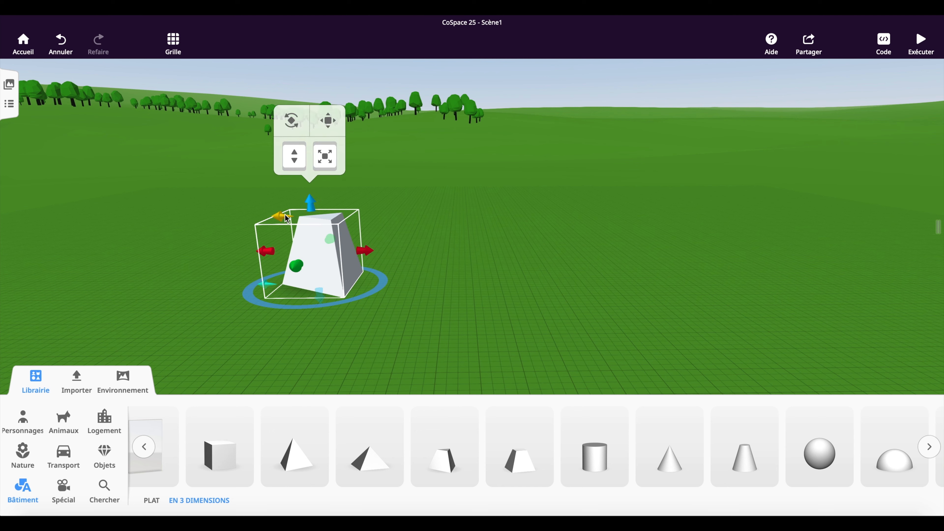
Reshape the truncated pyramid by widening its top face, resizing its base and lowering its height
drag(286, 218, 228, 207)
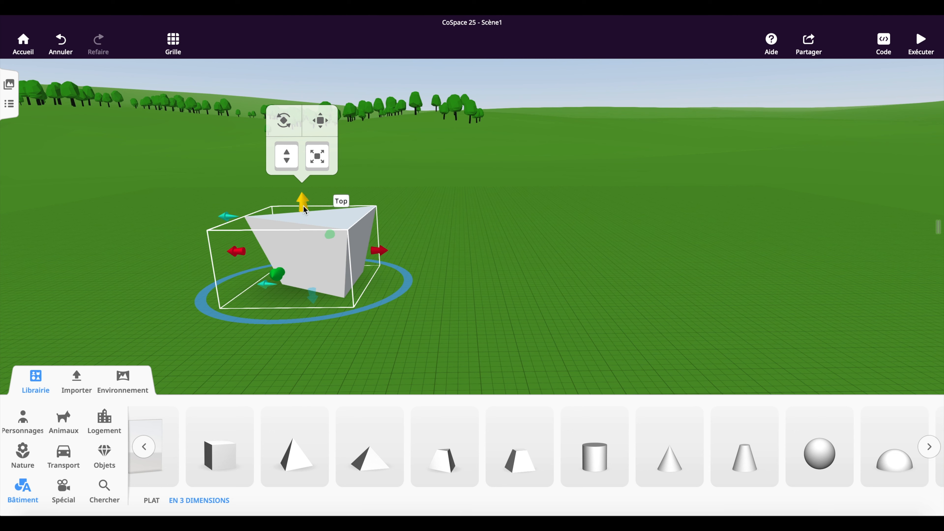
mouse_move(267, 284)
mouse_down()
mouse_move(227, 282)
mouse_move(266, 281)
mouse_move(233, 320)
mouse_move(280, 275)
mouse_up()
drag(300, 201, 292, 234)
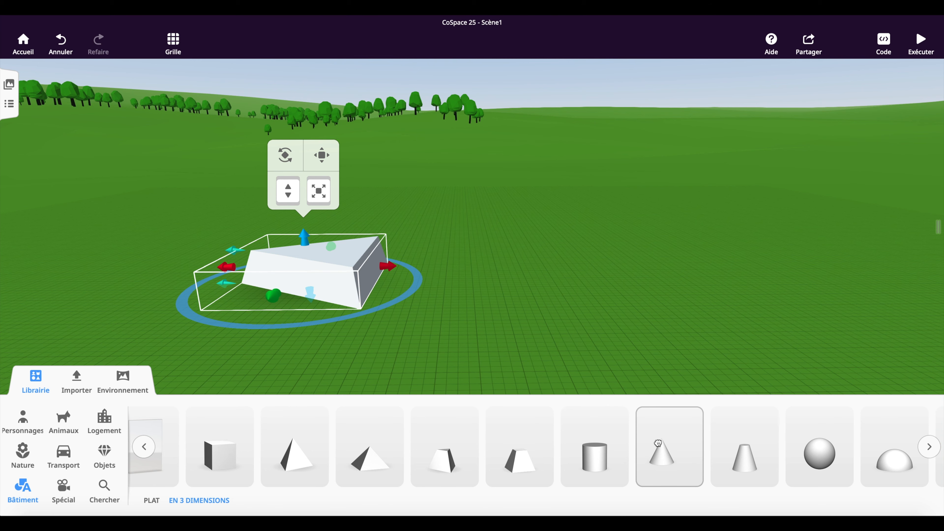
Place an enlarged cone to the right of the reshaped truncated pyramid and widen its base to about double
drag(657, 443, 562, 285)
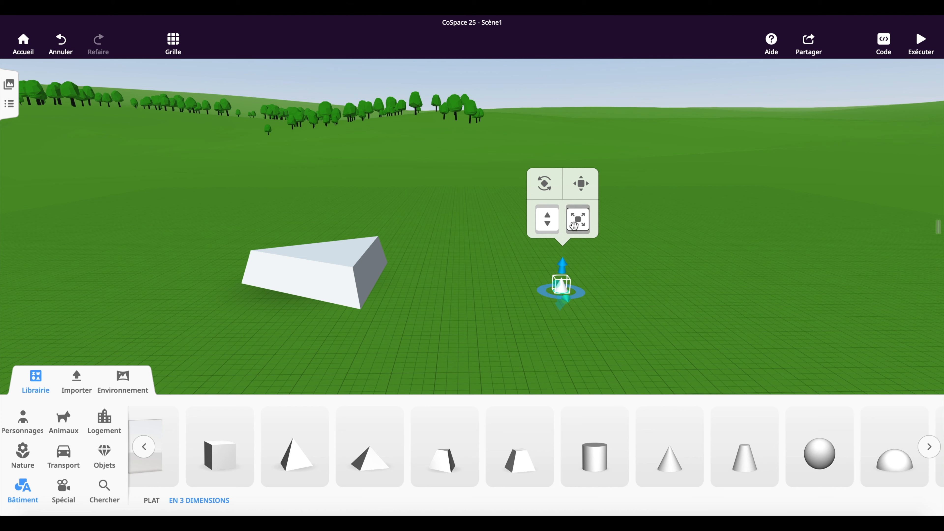
drag(574, 225, 616, 159)
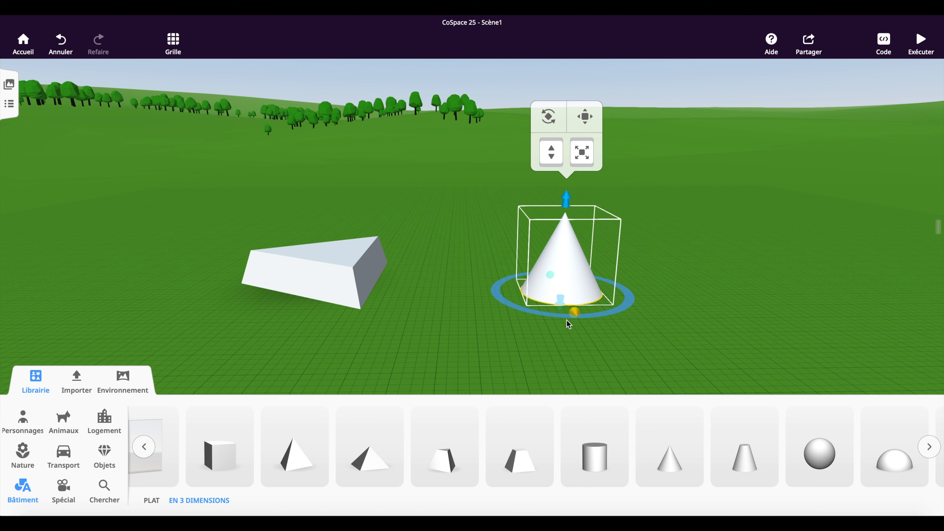
drag(574, 312, 599, 355)
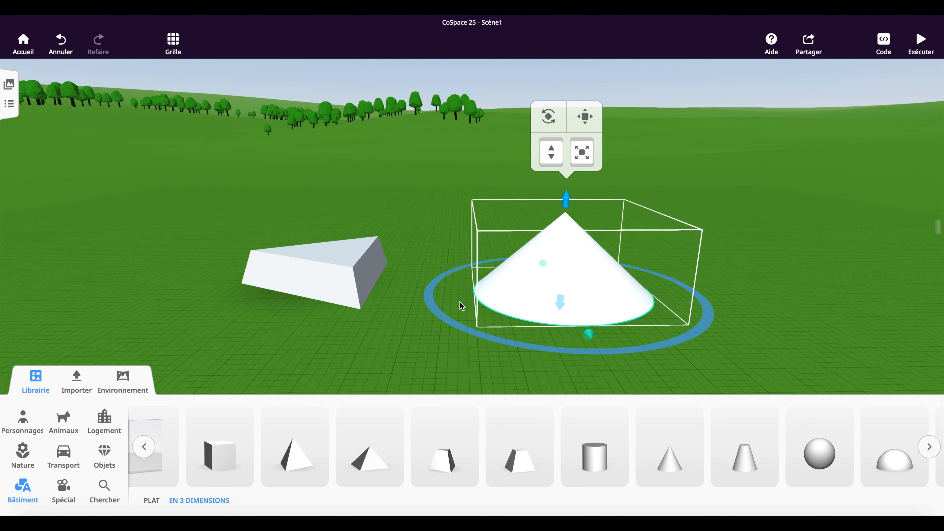
Delete the truncated pyramid and place an enlarged sphere to the left of the cone
click(375, 274)
key(Delete)
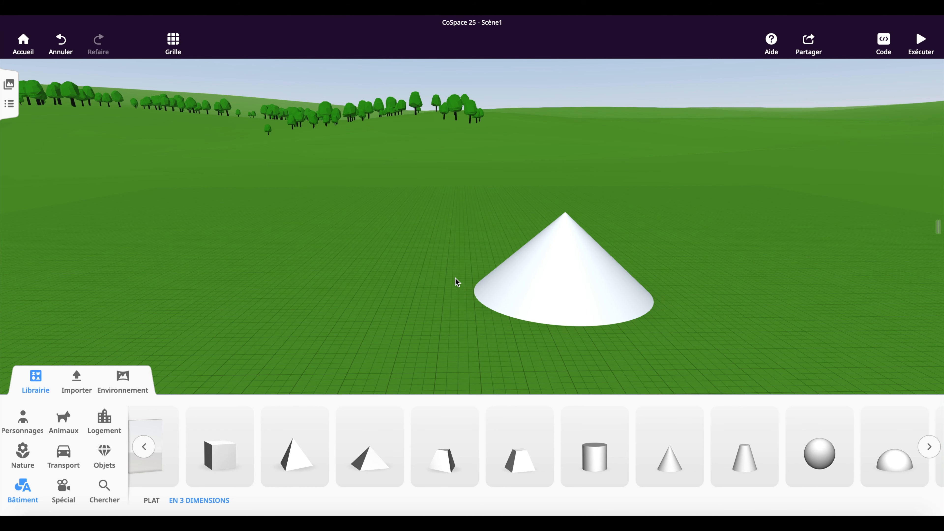
drag(821, 466, 377, 311)
drag(397, 240, 507, 152)
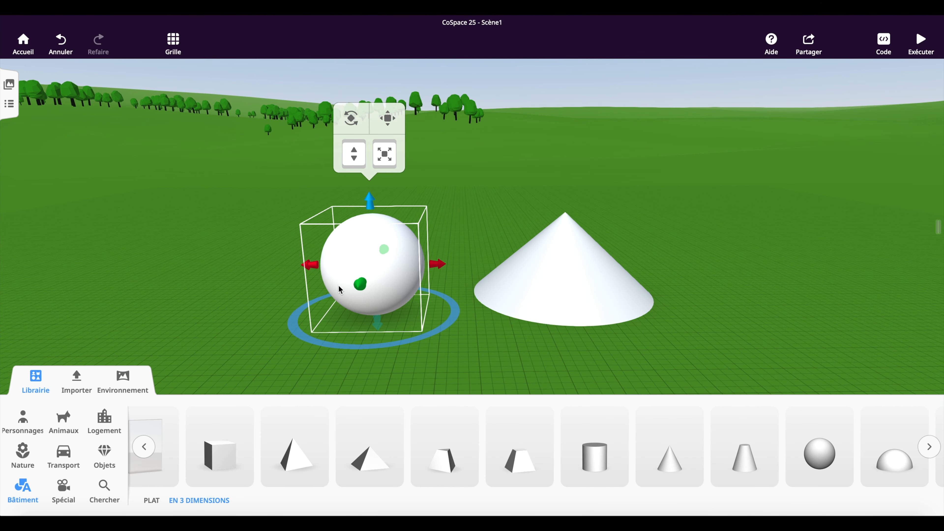
Flatten the sphere's depth into a thin disc, and stretch it toward the front into an elongated ellipsoid
drag(358, 290, 366, 272)
mouse_move(245, 260)
mouse_down()
mouse_move(337, 280)
mouse_move(265, 247)
mouse_move(244, 254)
mouse_up()
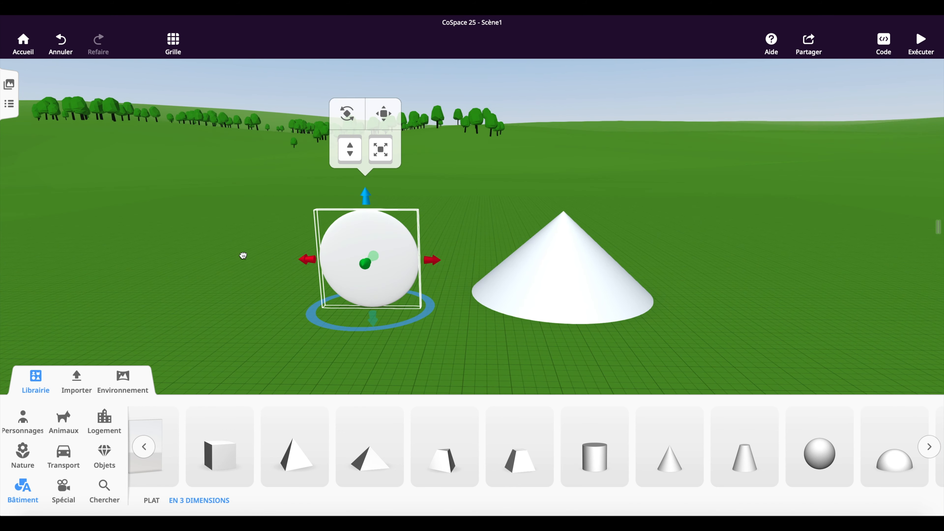
drag(364, 264, 326, 323)
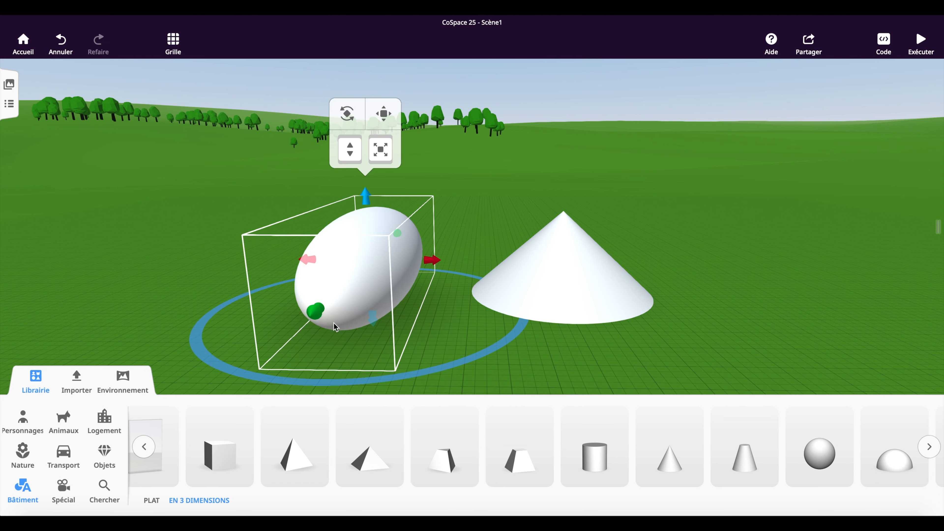
click(748, 328)
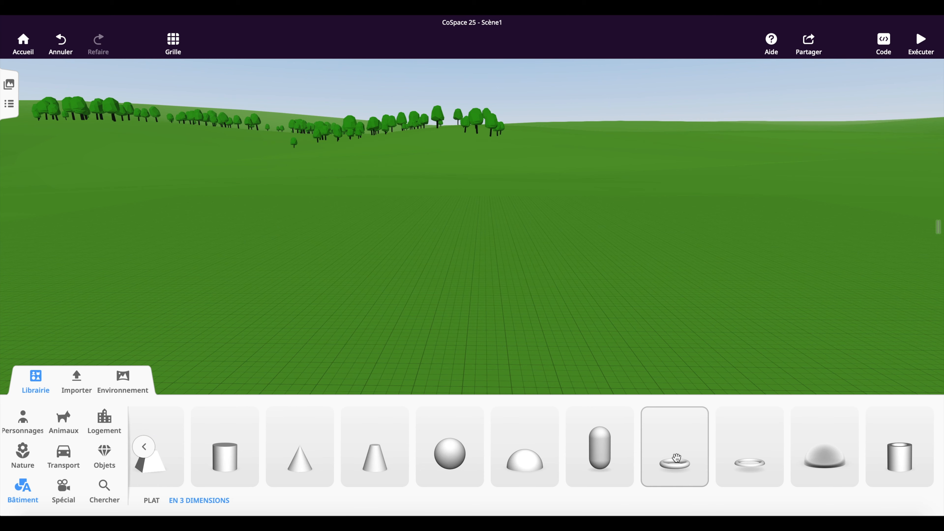
Place the thick torus from the 3D building elements in the empty scene and scale it up proportionally
drag(676, 458, 369, 286)
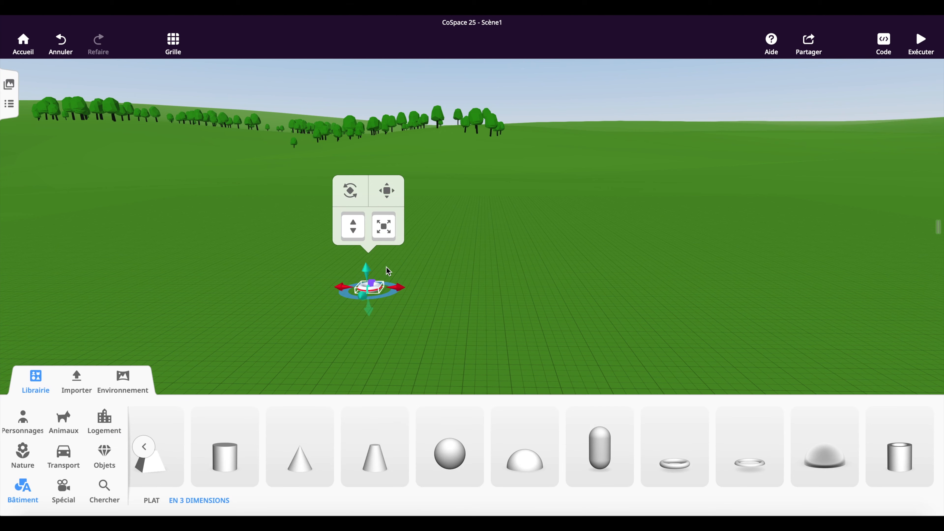
drag(387, 231, 423, 207)
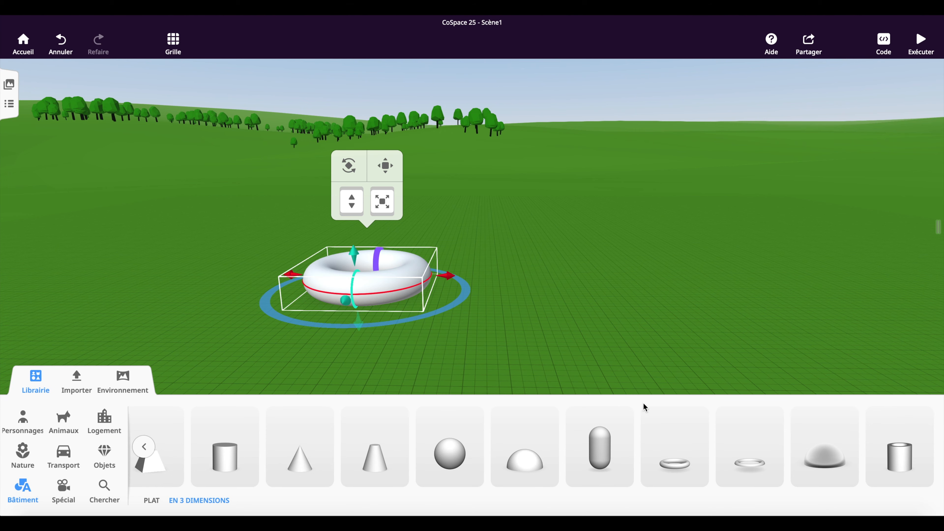
Place an enlarged thin torus to the right of the thick torus, and an enlarged hollow cylinder further right
drag(745, 455, 517, 298)
drag(535, 242, 543, 227)
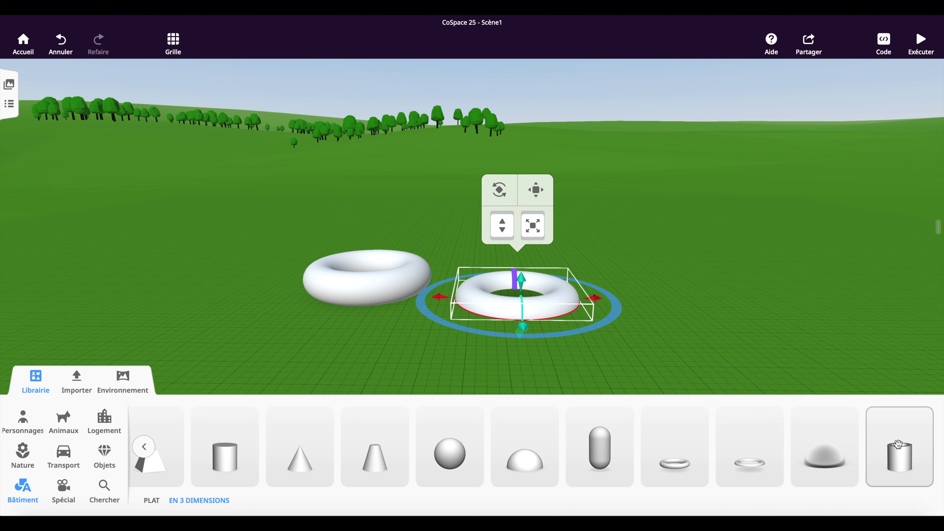
drag(909, 457, 652, 303)
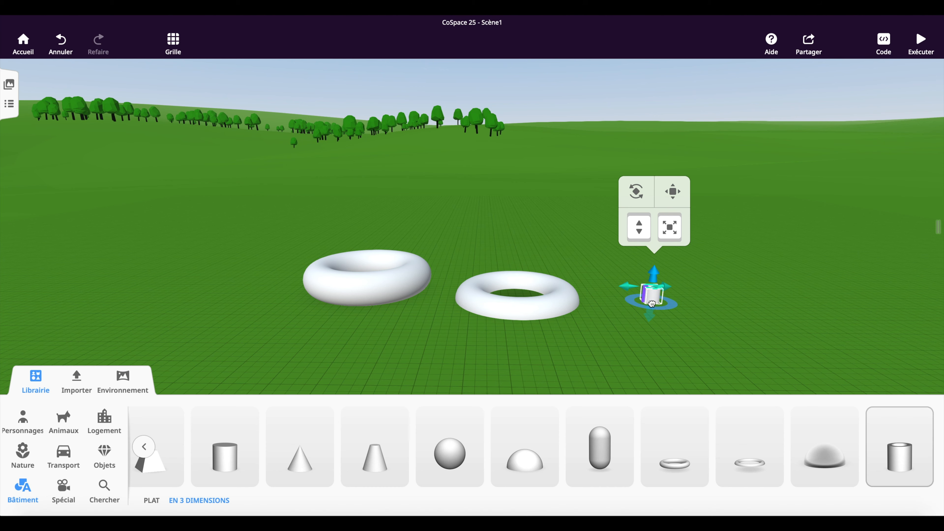
drag(672, 235, 703, 203)
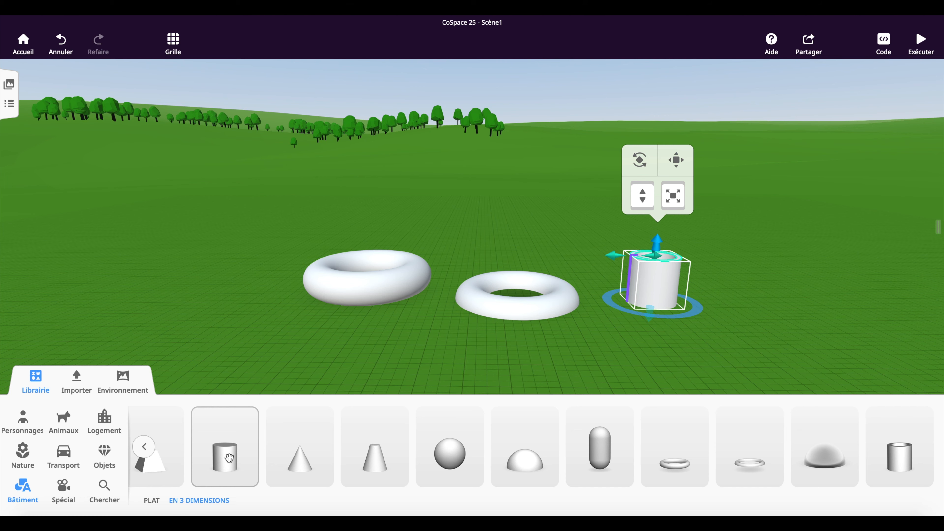
Place a solid cylinder in front of the hollow cylinder and enlarge it to a similar size
drag(229, 458, 659, 368)
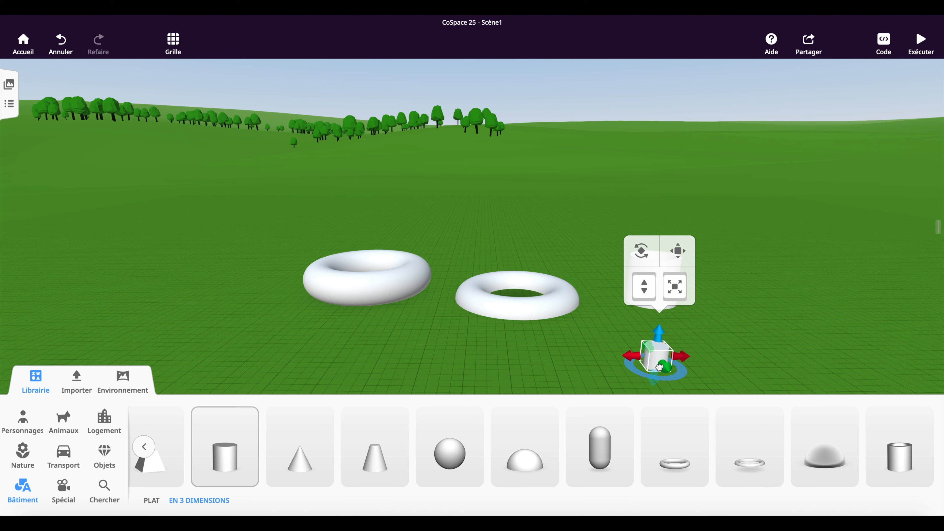
drag(675, 296, 715, 272)
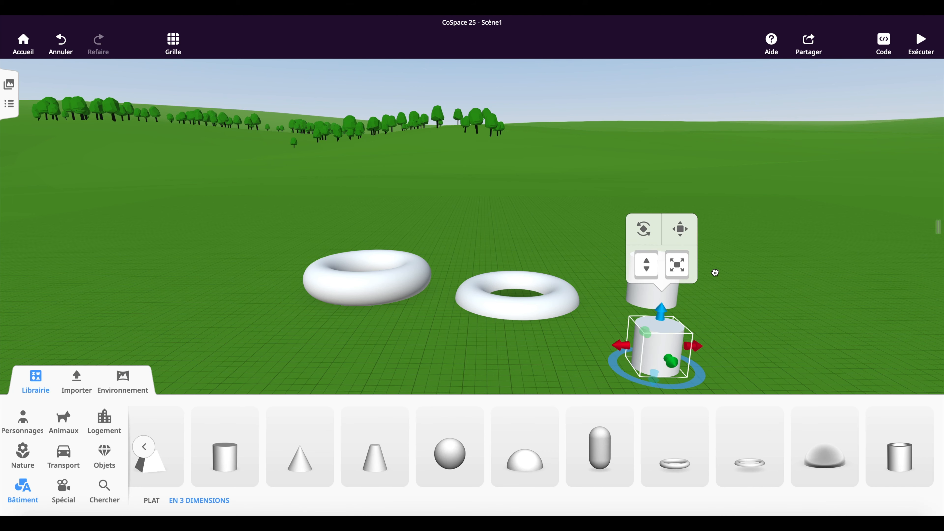
click(519, 365)
Cut away the rear part of the thick torus to leave roughly a half ring
click(411, 282)
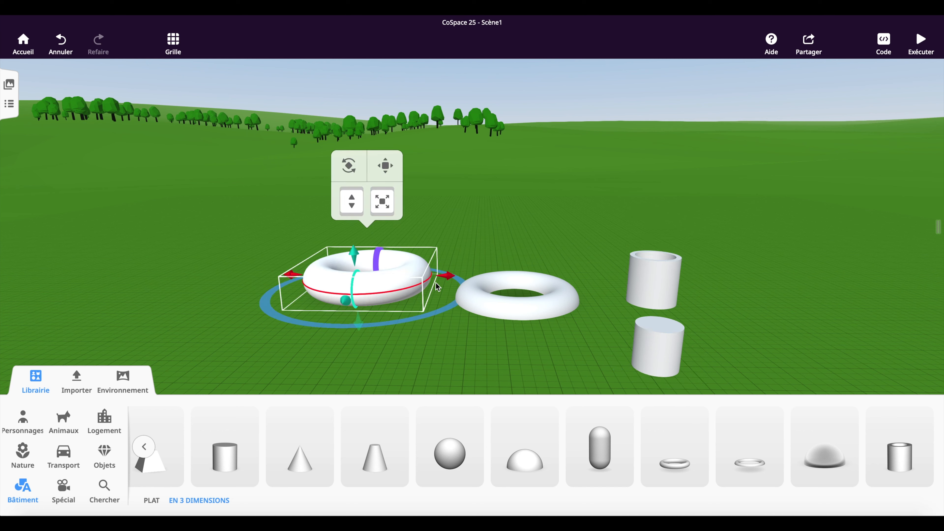
click(506, 305)
click(658, 277)
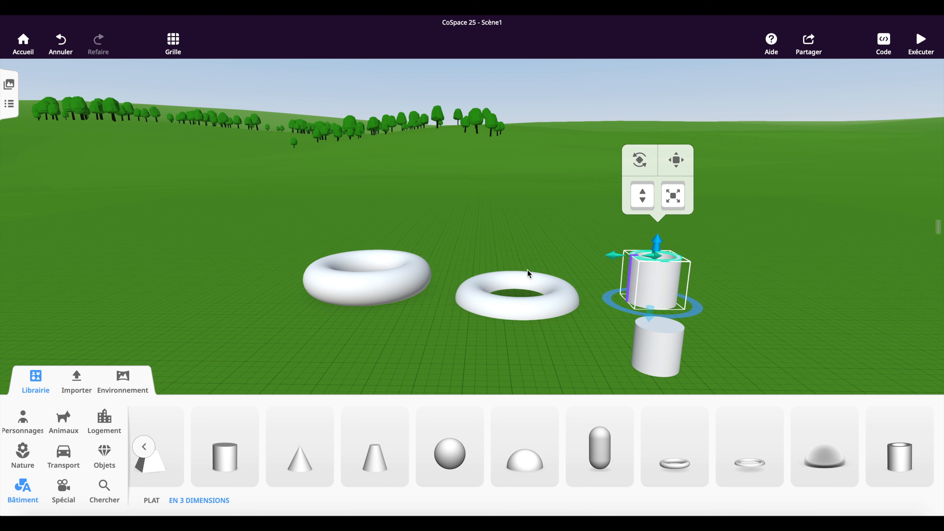
click(401, 278)
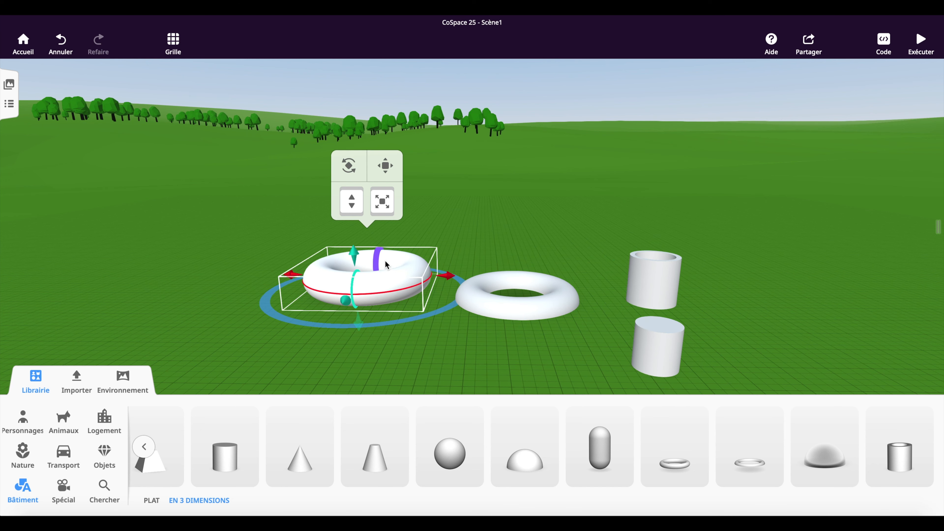
mouse_move(379, 261)
mouse_down()
mouse_move(401, 270)
mouse_move(379, 294)
mouse_move(379, 245)
mouse_up()
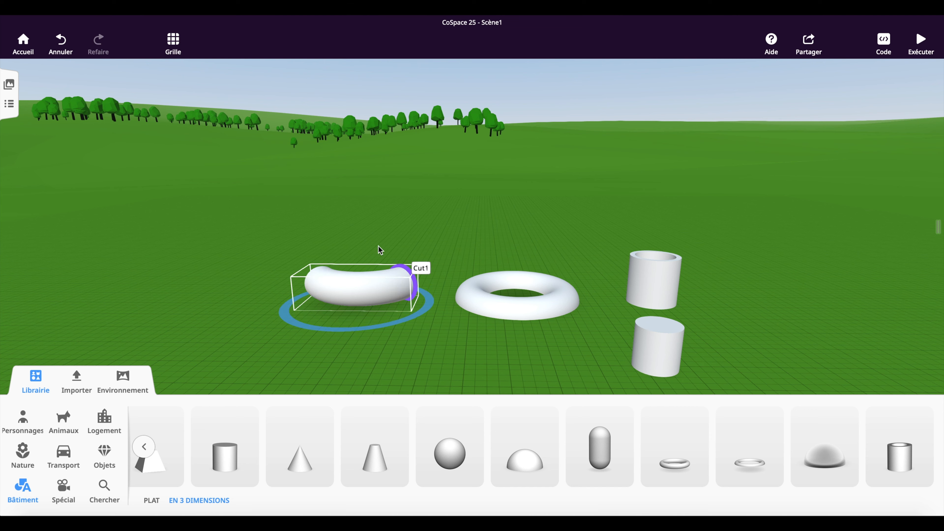
Cut a gap in the back of the thin torus and cut open the wall of the hollow cylinder
click(474, 305)
drag(514, 278, 508, 282)
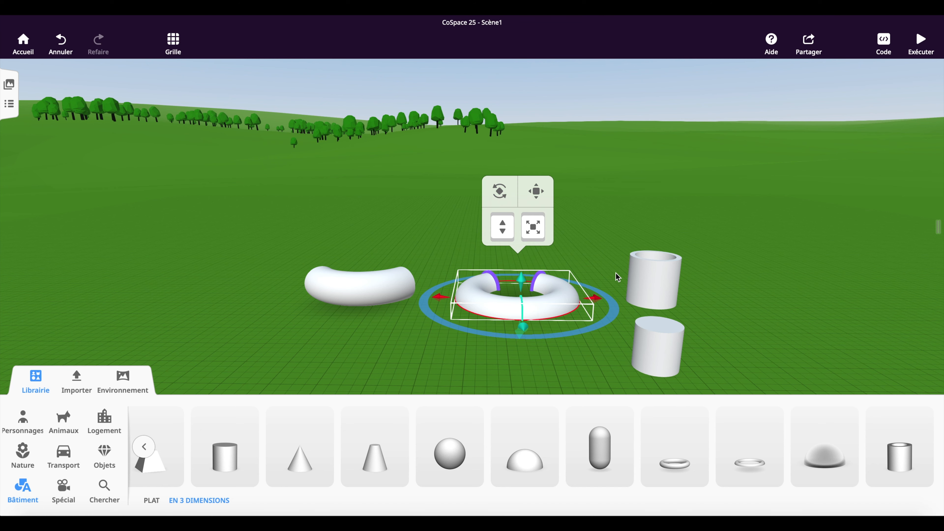
click(645, 274)
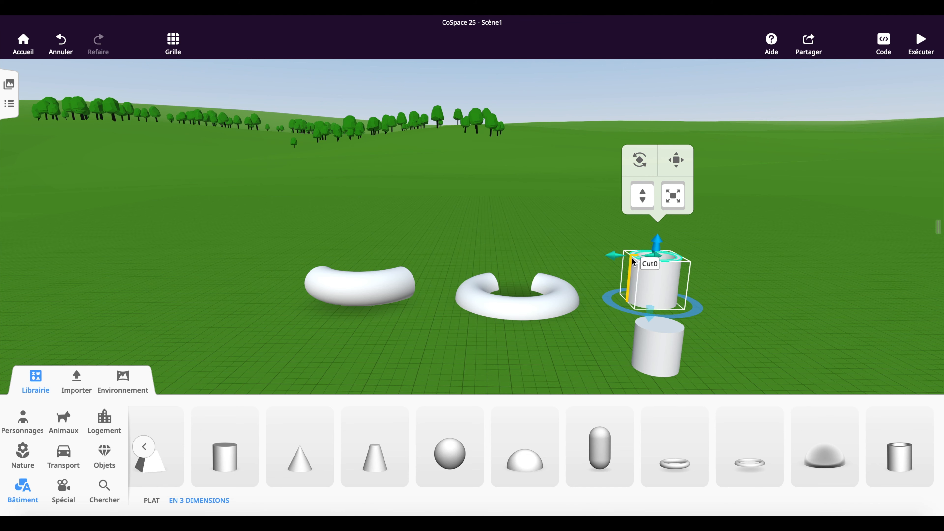
drag(634, 261, 671, 275)
click(734, 266)
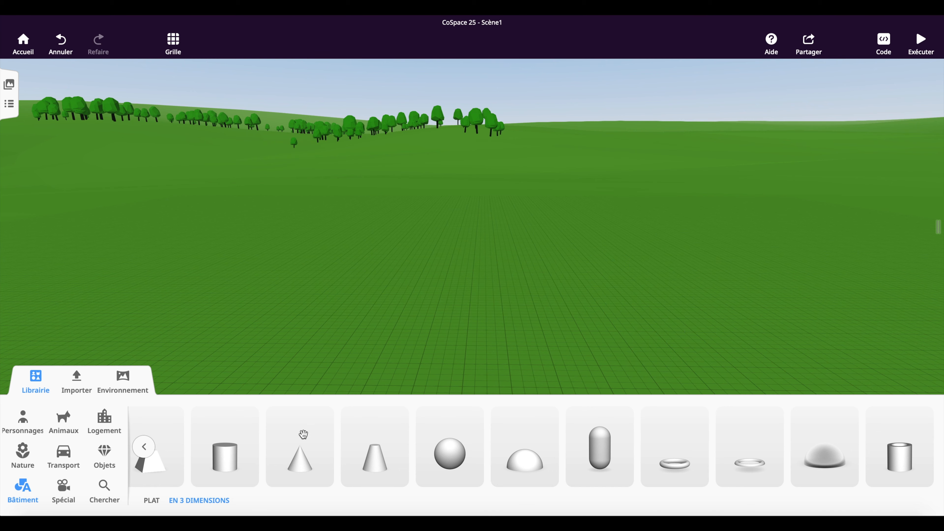
Build an ice-cream shape from an enlarged upside-down cone with a brown texture and a large sphere on top
drag(300, 460, 396, 298)
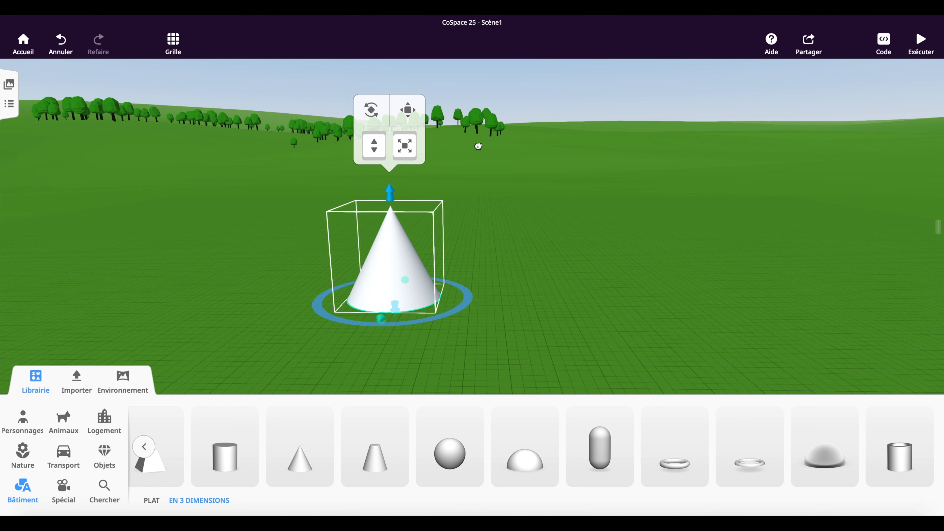
drag(389, 191, 398, 313)
click(369, 54)
drag(361, 221, 365, 193)
right_click(394, 172)
click(459, 139)
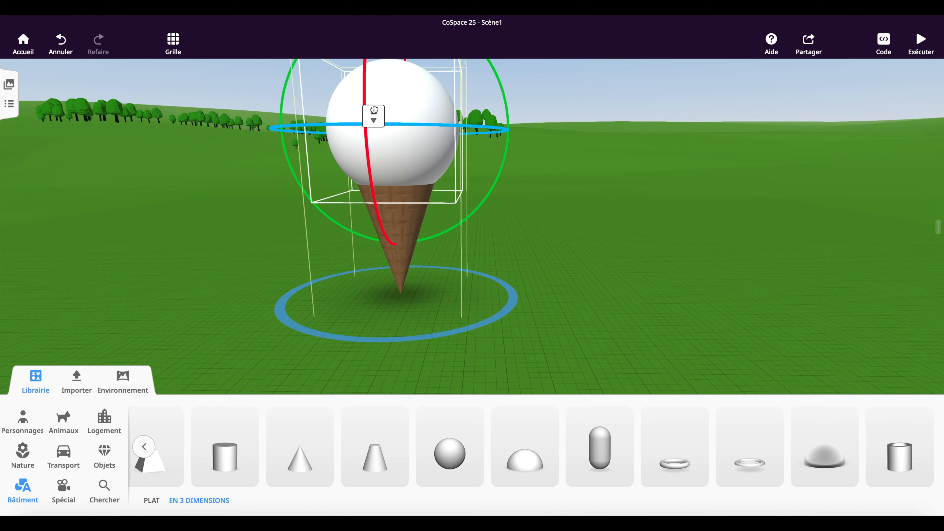
Shrink the sphere slightly and give it a pale yellow color with a speckled texture
drag(405, 75, 400, 88)
right_click(396, 143)
click(465, 105)
click(517, 257)
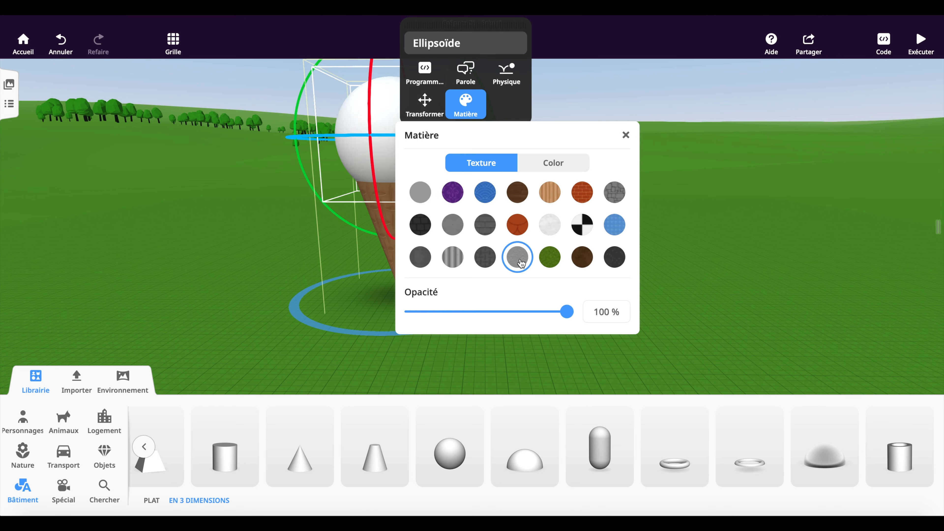
click(554, 163)
click(421, 257)
click(487, 166)
click(615, 257)
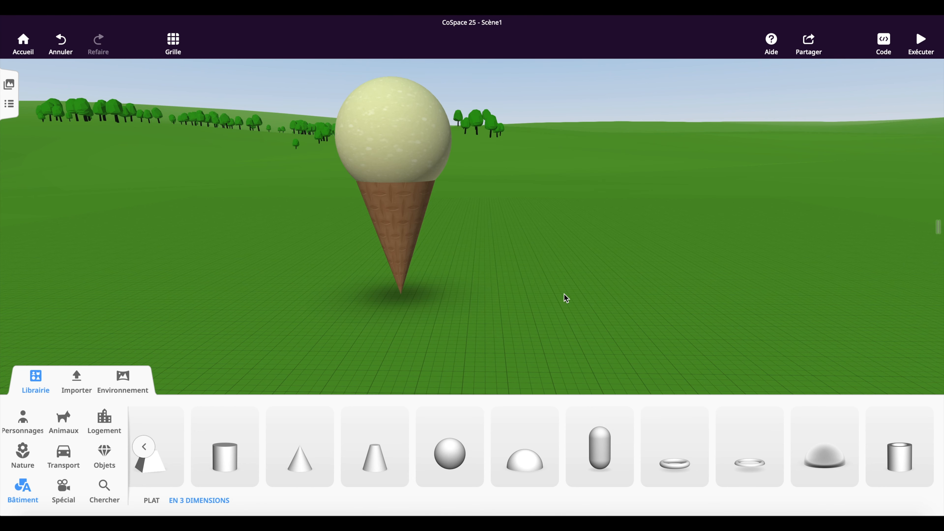
Add a thick torus around the base of the ice-cream scoop and color it cream
drag(675, 457, 370, 46)
right_click(409, 177)
click(473, 146)
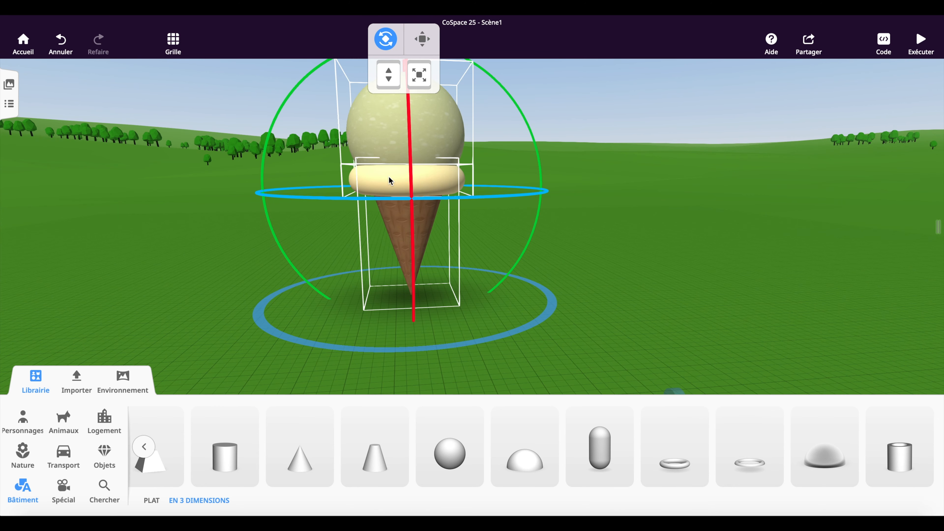
Scale down the grouped ice-cream parts as one object
click(233, 216)
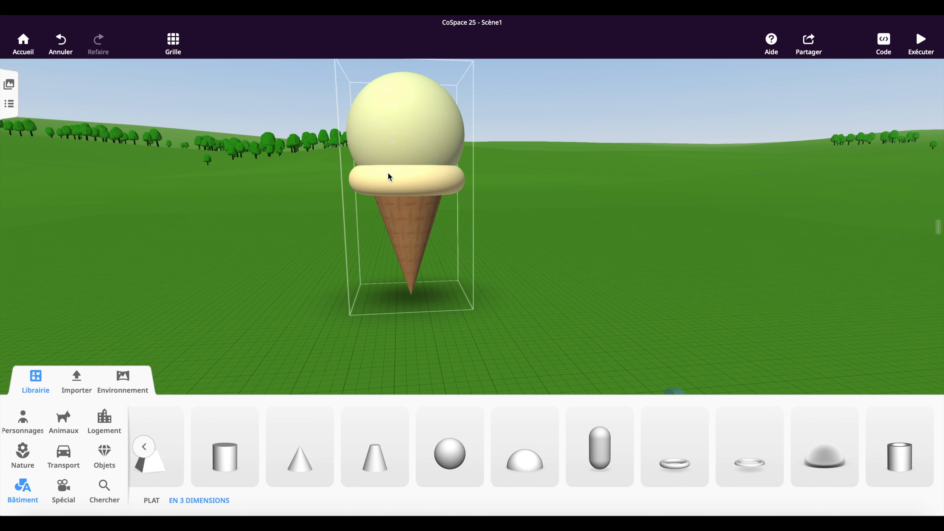
click(420, 154)
click(421, 77)
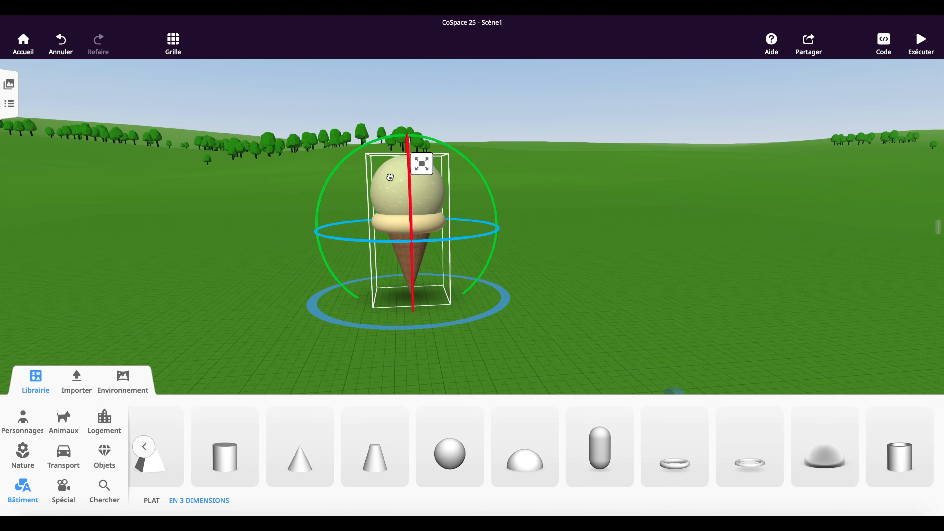
click(245, 211)
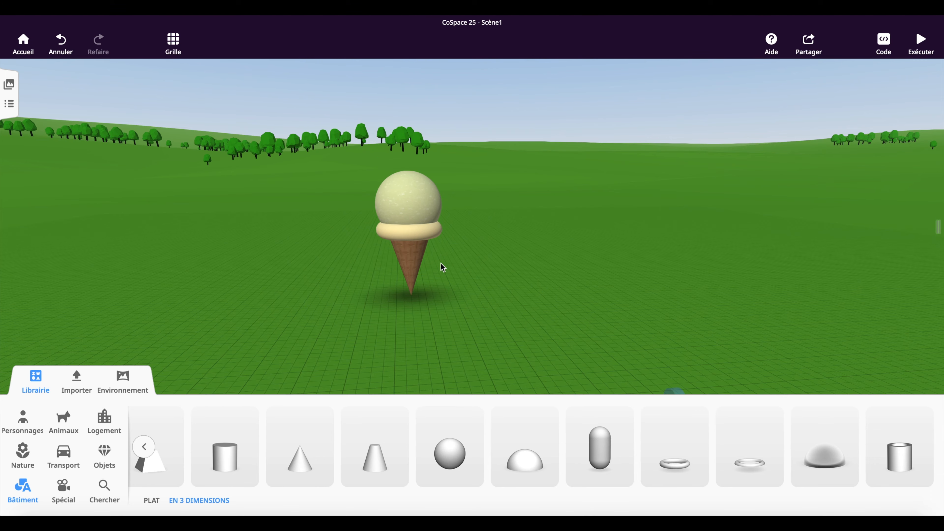
Place a large, tall cylinder to the right of the ice cream and apply the gray stone texture
drag(225, 452, 603, 308)
drag(703, 234, 433, 348)
drag(491, 318, 599, 225)
drag(577, 268, 577, 186)
right_click(577, 208)
click(645, 186)
click(691, 238)
click(453, 335)
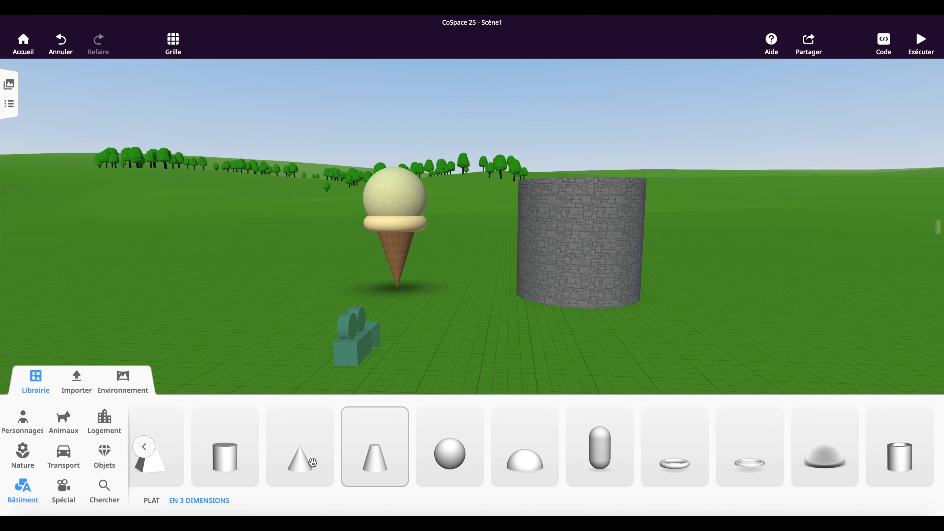
Place a cone and attach it to the top of the stone cylinder
drag(312, 462, 508, 368)
key(a)
key(a)
click(35, 384)
drag(305, 261, 238, 305)
key(a)
click(566, 207)
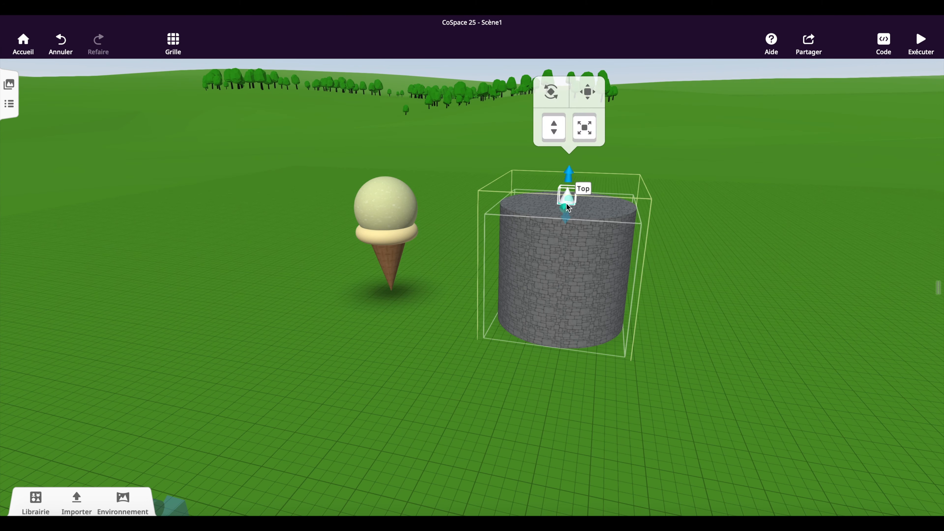
Enlarge the attached cone into a tall roof overhanging the tower and apply the orange-red roof tile texture
drag(565, 207, 554, 235)
drag(569, 173, 572, 74)
right_click(554, 137)
click(669, 208)
click(432, 368)
drag(432, 367, 520, 302)
Scale the ice cream down further so that it is small beside the tower
click(403, 231)
drag(418, 143, 404, 212)
click(231, 373)
Place a tall, thin cylinder to the left of the ice cream and apply the dark brown trunk texture
click(35, 502)
drag(225, 453, 231, 159)
right_click(238, 212)
click(296, 178)
click(357, 238)
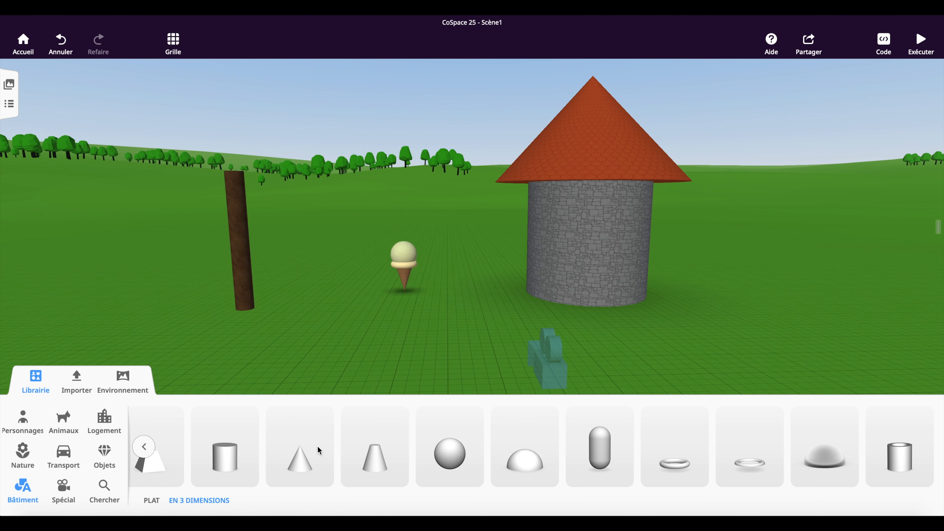
Place a cone beside the brown trunk and attach it to the trunk's top
drag(307, 455, 311, 333)
right_click(311, 333)
click(363, 278)
click(234, 172)
Widen and heighten the attached cone into fir tree foliage and apply the green grass texture
drag(215, 176, 197, 148)
drag(232, 112, 225, 32)
right_click(234, 174)
click(306, 102)
click(388, 259)
click(305, 349)
drag(290, 341, 329, 308)
Place a cylinder between the ice cream and the tower, stretch it into a tall trunk and give it a light material
drag(223, 459, 487, 283)
drag(491, 262, 491, 146)
right_click(500, 249)
click(628, 248)
click(545, 308)
Place a sphere in front of the light trunk, stretch it taller and wider, and attach it to the trunk's top
drag(450, 454, 551, 344)
drag(518, 296, 518, 248)
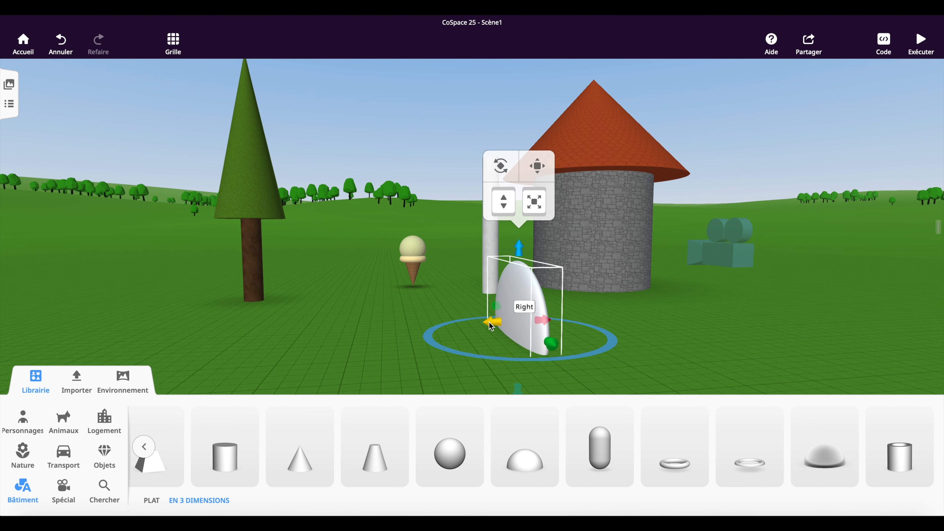
drag(490, 323, 440, 326)
right_click(535, 312)
click(618, 272)
click(491, 158)
Flatten and widen the attached sphere into a broad tree canopy and apply the green grass texture
drag(476, 76, 476, 104)
drag(514, 129, 539, 113)
drag(435, 148, 376, 145)
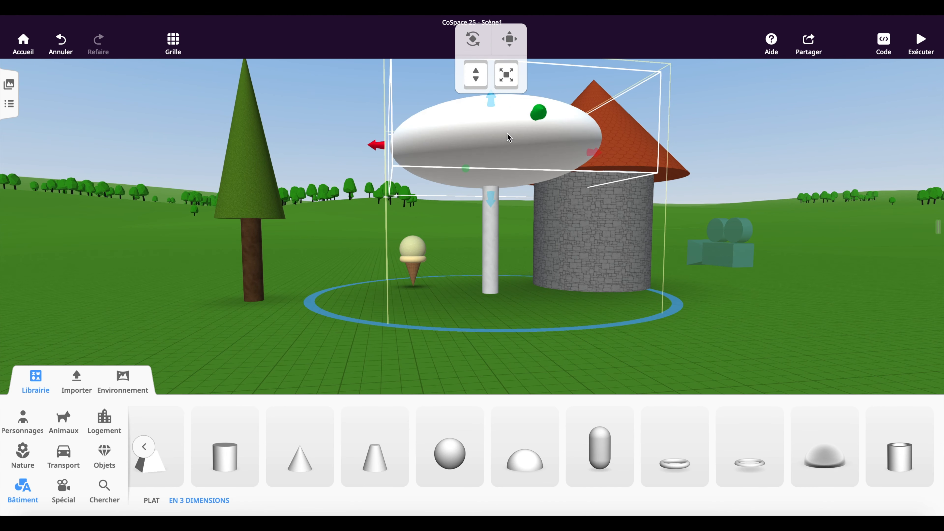
right_click(506, 132)
click(573, 106)
click(657, 261)
Place a truncated cone and move it onto the open ground to the left of the fir tree
drag(372, 320, 374, 344)
drag(375, 458, 449, 270)
drag(384, 323, 457, 300)
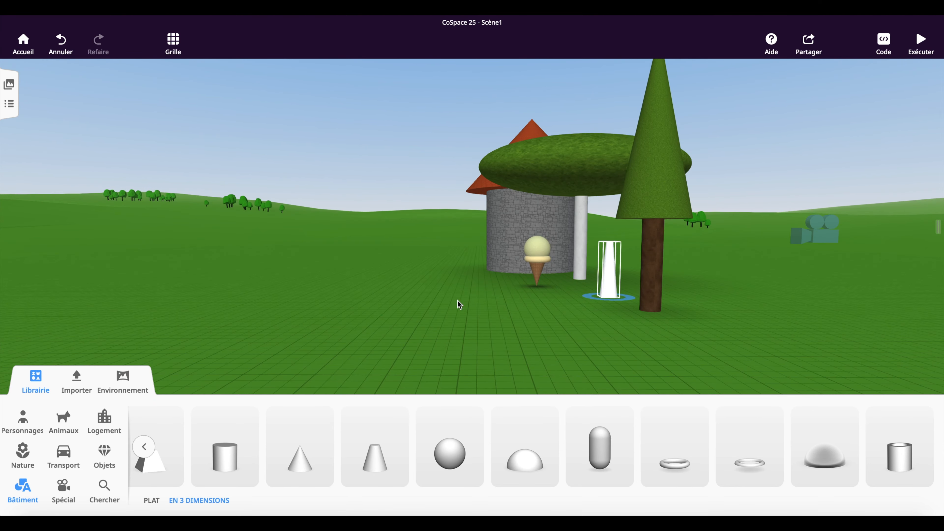
drag(609, 273, 353, 284)
Place a half sphere near the truncated cone, reshape it into a flatter cap and attach it to the cone's top
drag(524, 460, 472, 337)
drag(418, 333, 418, 352)
drag(579, 297, 481, 362)
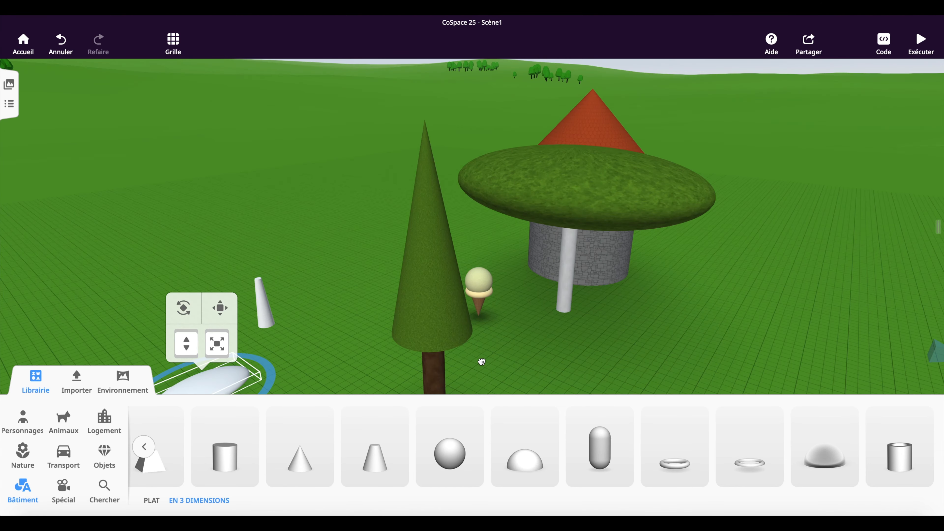
scroll(482, 362, down, 5)
drag(377, 356, 405, 372)
right_click(338, 362)
click(389, 271)
click(345, 286)
Color the half-sphere cap on the truncated cone red
drag(269, 314, 320, 277)
right_click(372, 248)
click(497, 232)
click(449, 215)
Increase the height of the broad tree's green canopy to make it thicker
drag(433, 310, 357, 309)
click(521, 199)
drag(520, 162, 520, 142)
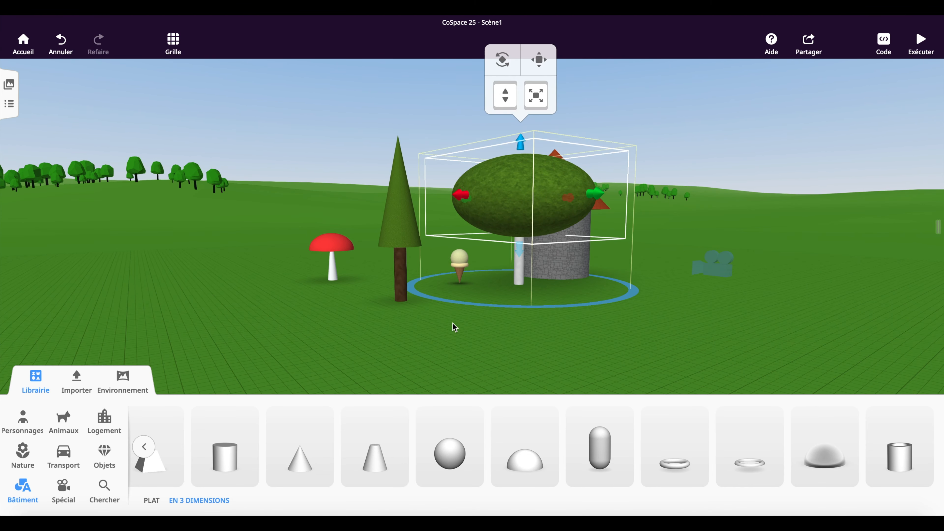
click(452, 323)
Focus the view on the red mushroom and bring the sphere into reach among the 3D building elements
drag(238, 324, 297, 324)
double_click(334, 243)
drag(464, 452, 588, 452)
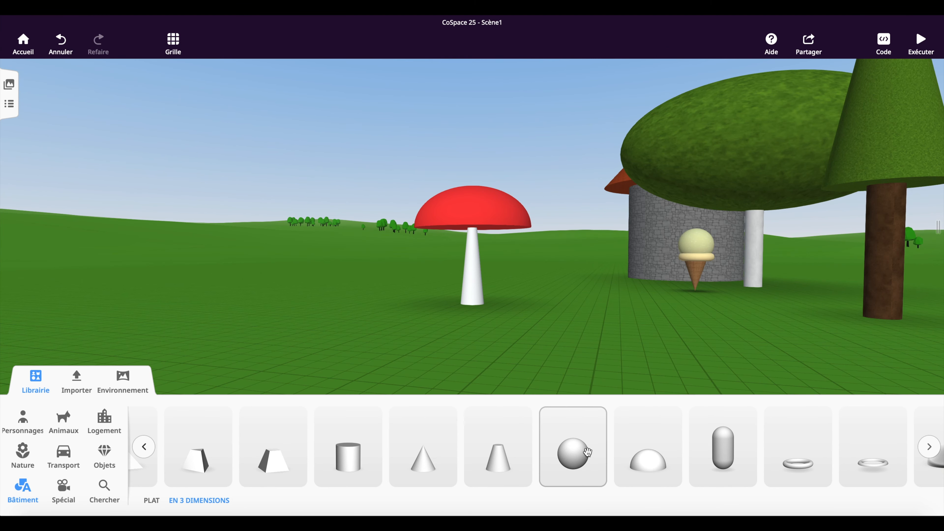